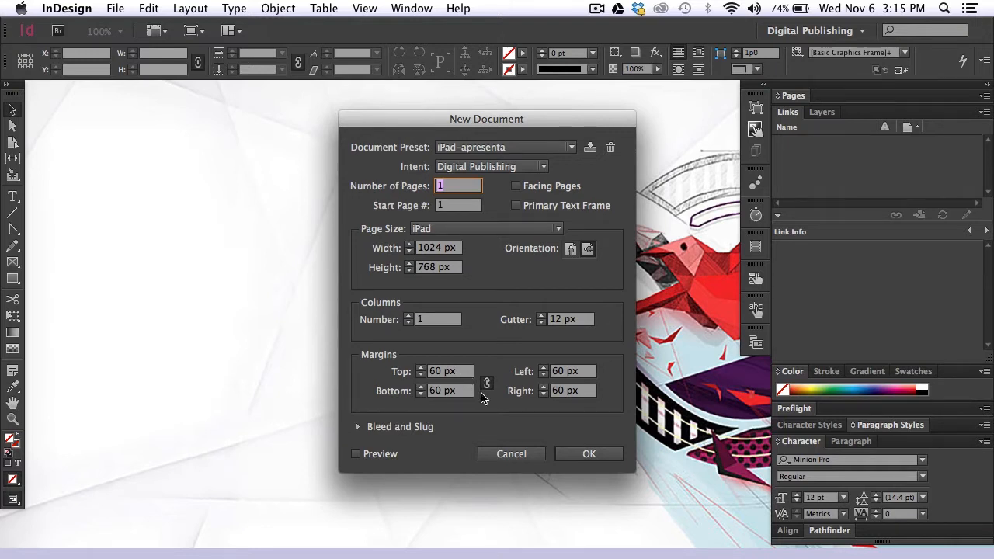
# - Create the 1024 × 768 px iPad document and load f-bon-marche.JPG, f-petit-palais.JPG and f-torre-eiffel.JPG for placing
pyautogui.click(587, 456)
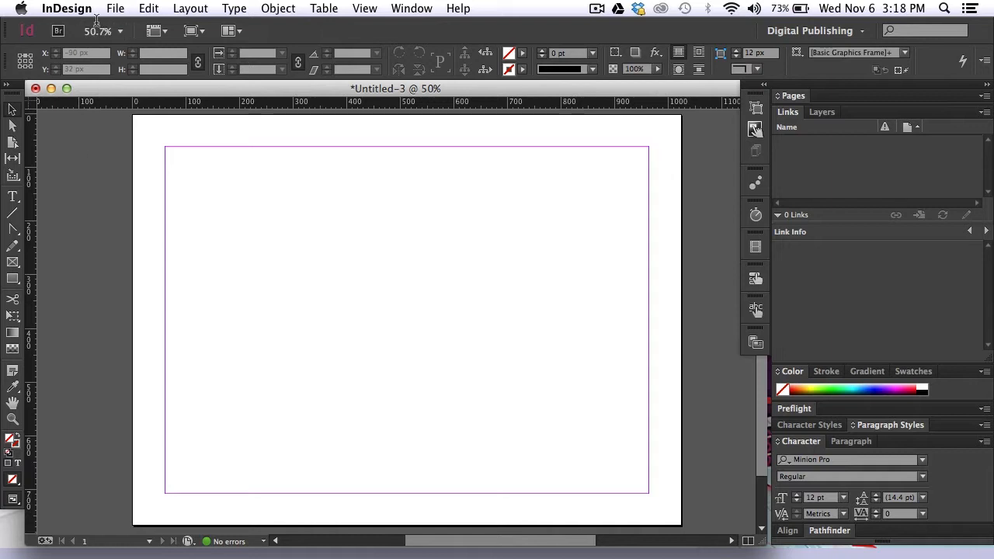
pyautogui.press('cmd+d')
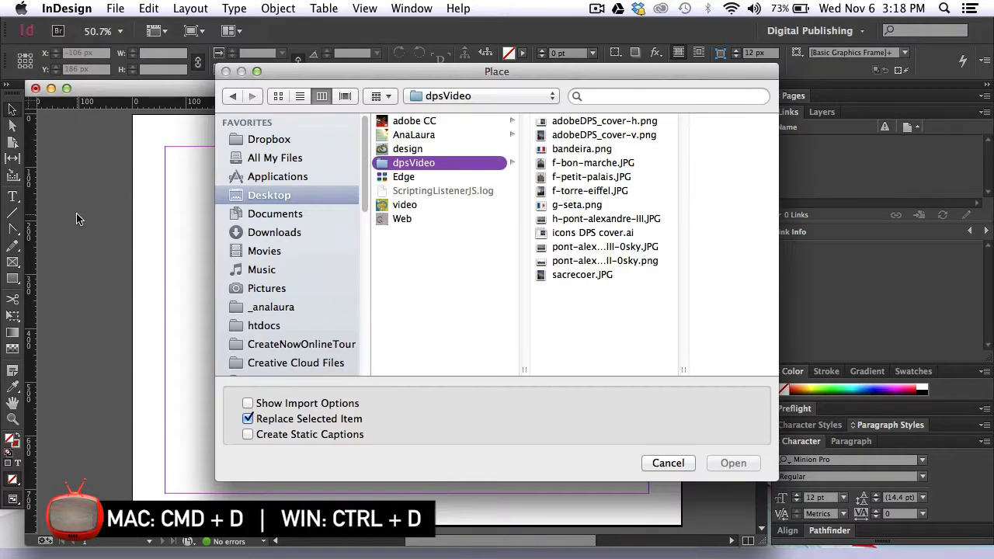
pyautogui.click(621, 164)
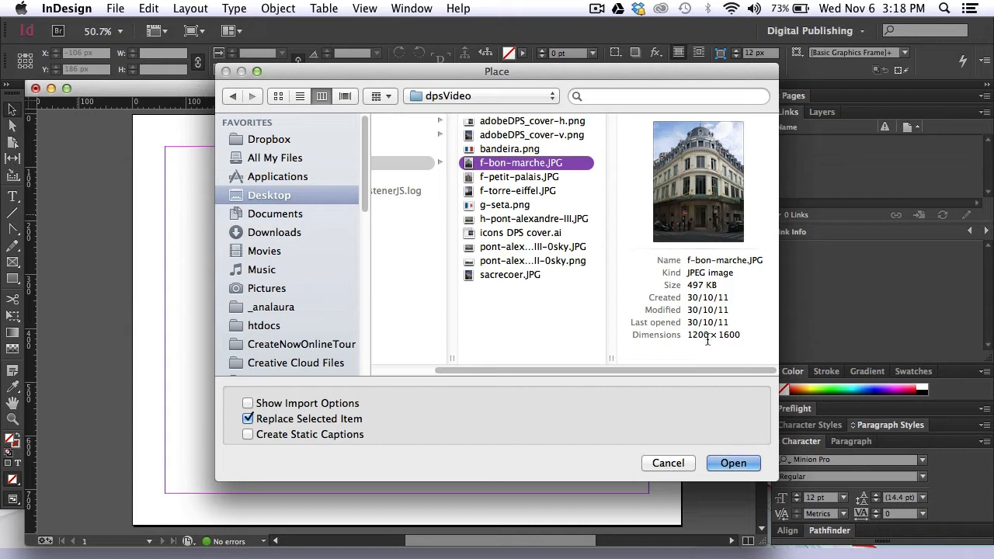
pyautogui.click(547, 180)
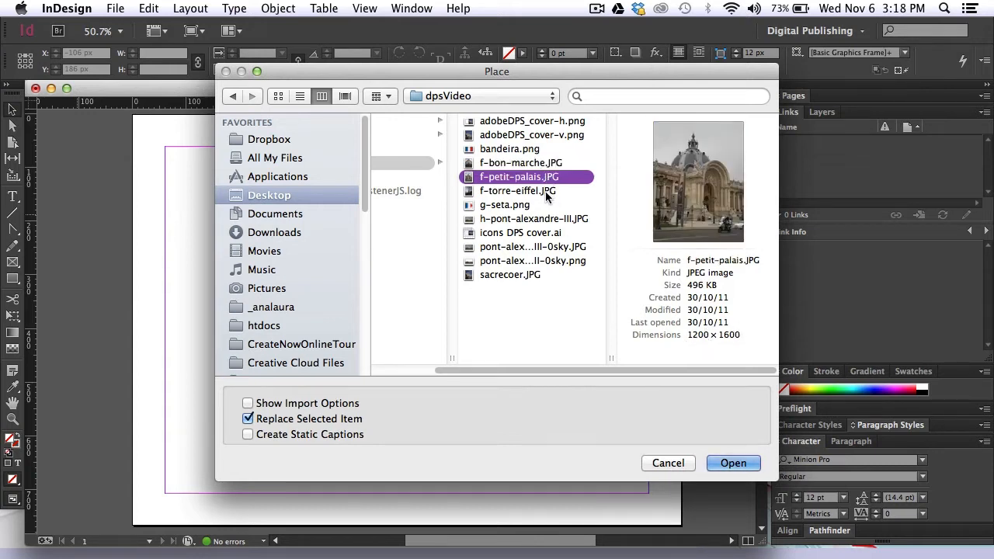
pyautogui.click(545, 193)
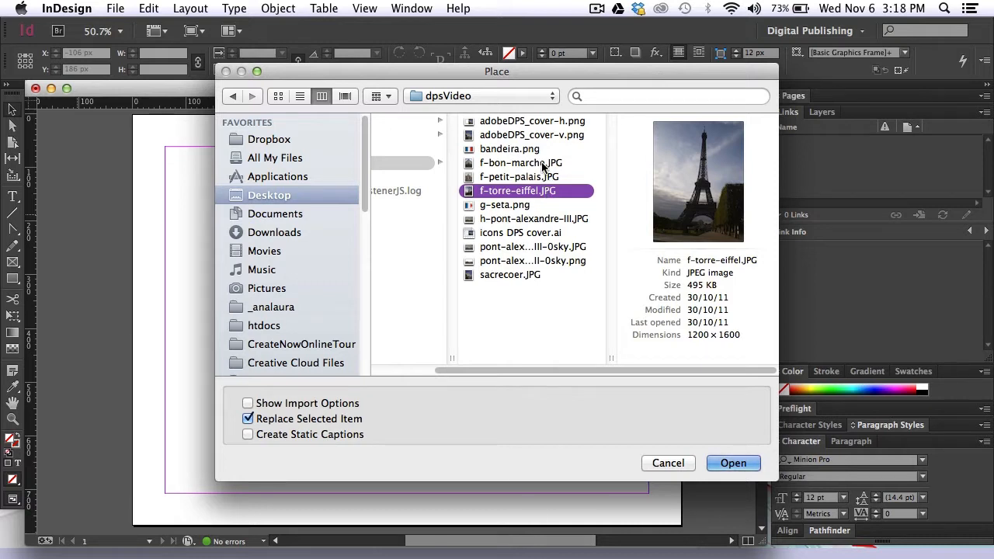
pyautogui.keyDown('shift'); pyautogui.click(544, 166); pyautogui.keyUp('shift')
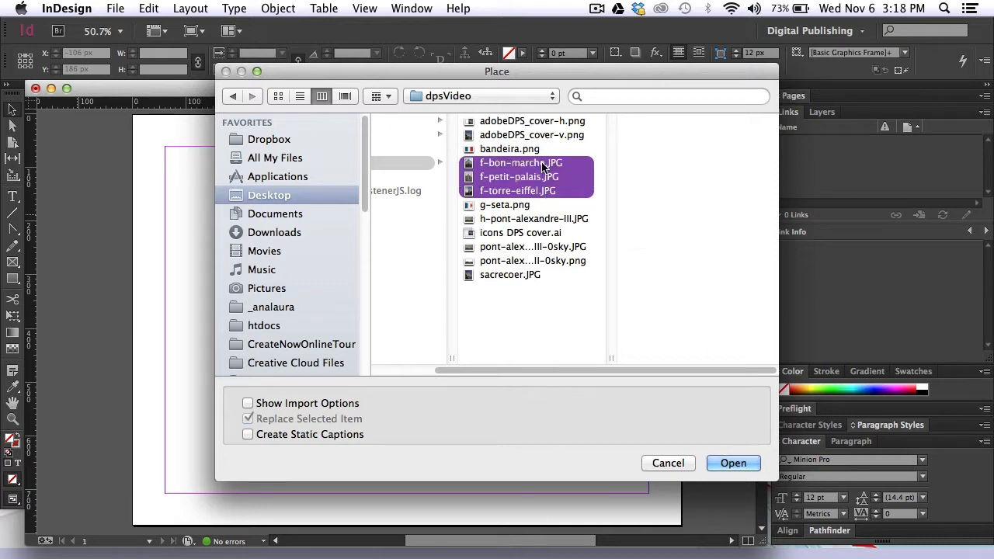
pyautogui.click(733, 464)
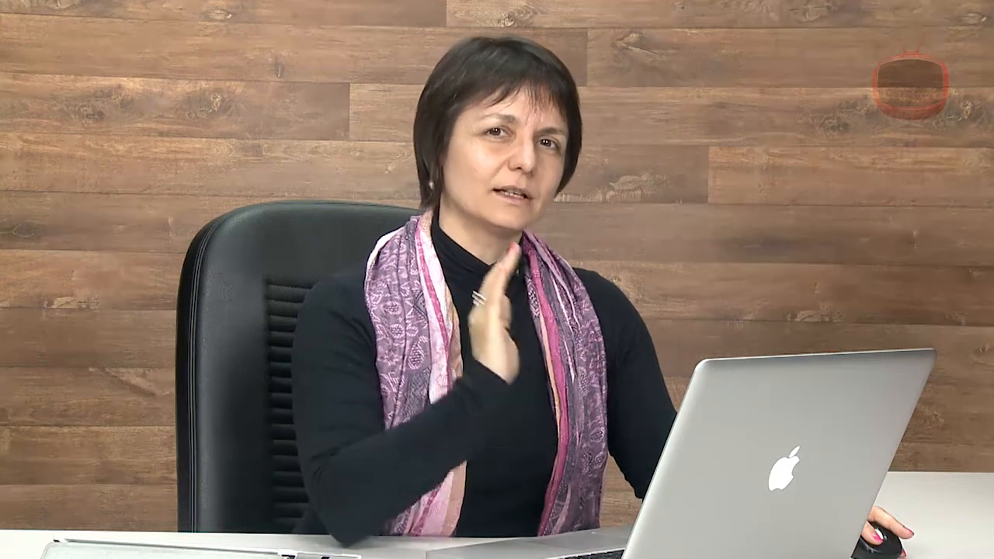
# - Place the three photos as a single row of three, about 758 × 348 px overall, and move the row against the page's left margin
pyautogui.moveTo(217, 189); pyautogui.dragTo(336, 327)
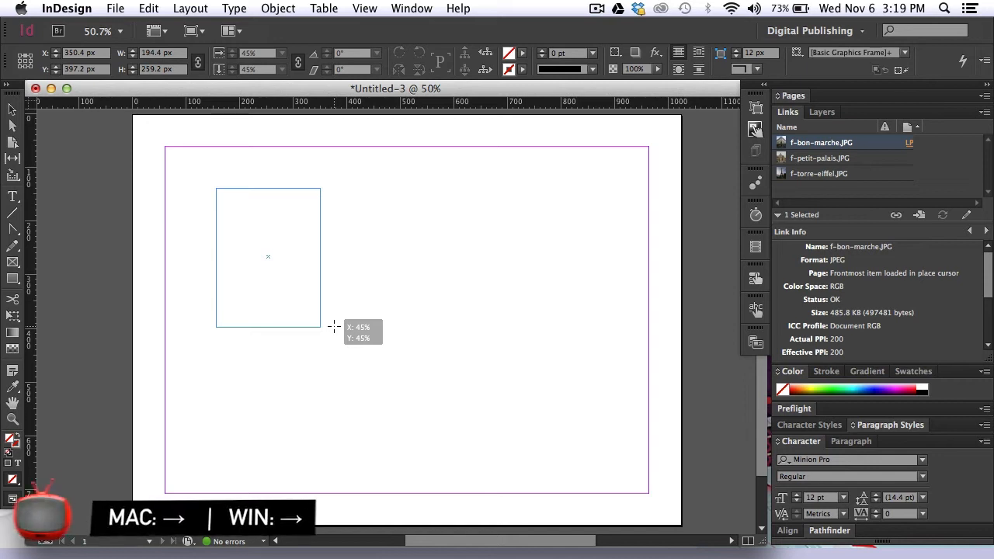
pyautogui.press('Right')
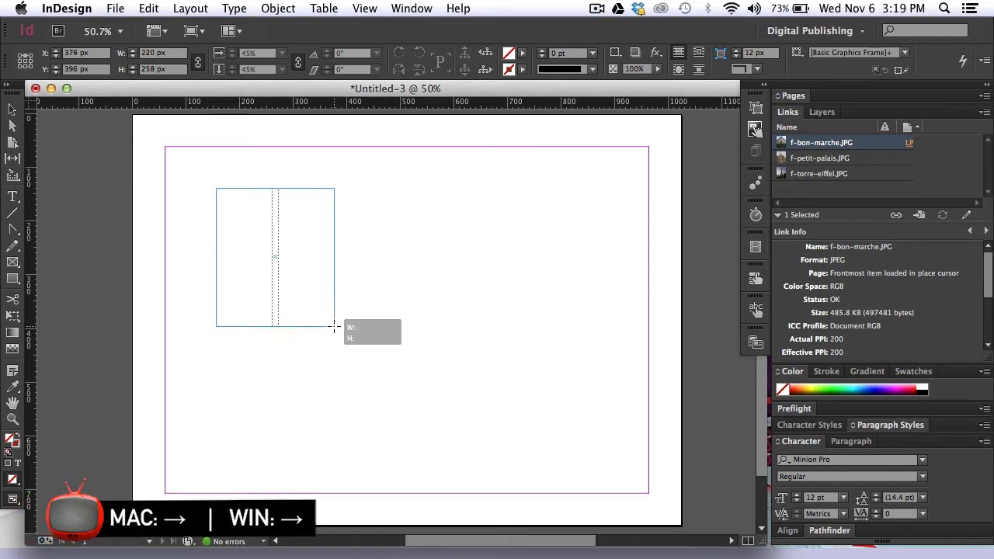
pyautogui.press('Right')
pyautogui.moveTo(334, 327); pyautogui.dragTo(616, 373)
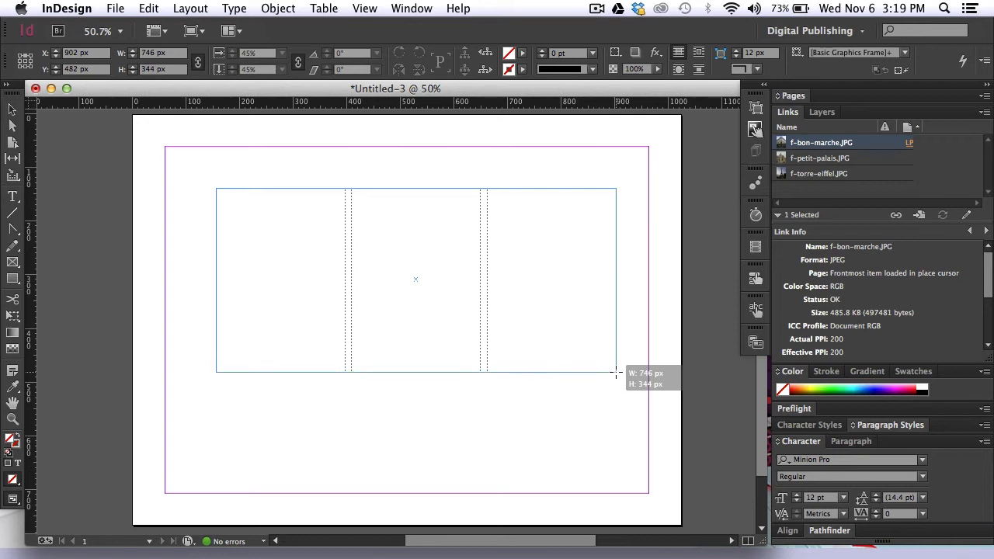
pyautogui.moveTo(617, 372); pyautogui.dragTo(622, 374)
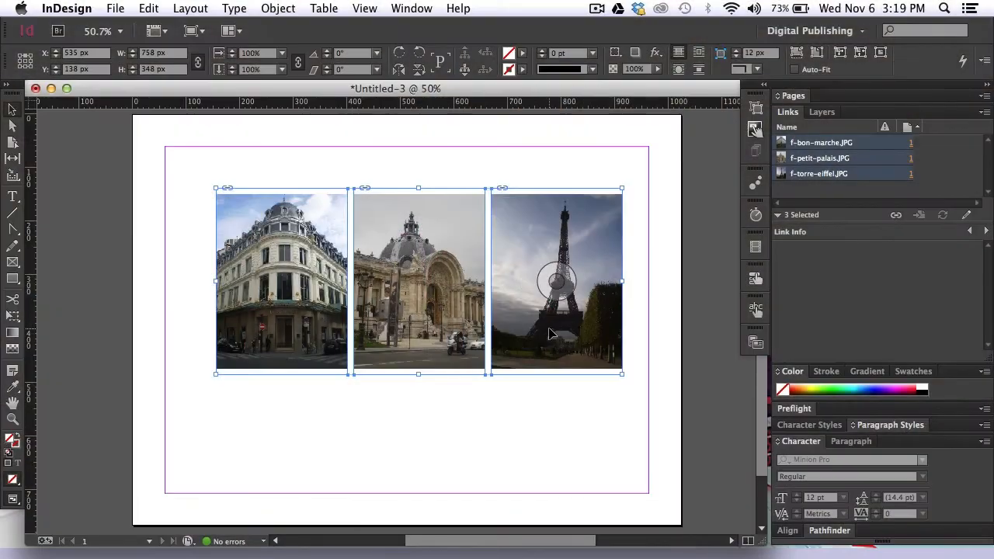
pyautogui.moveTo(549, 334); pyautogui.dragTo(499, 323)
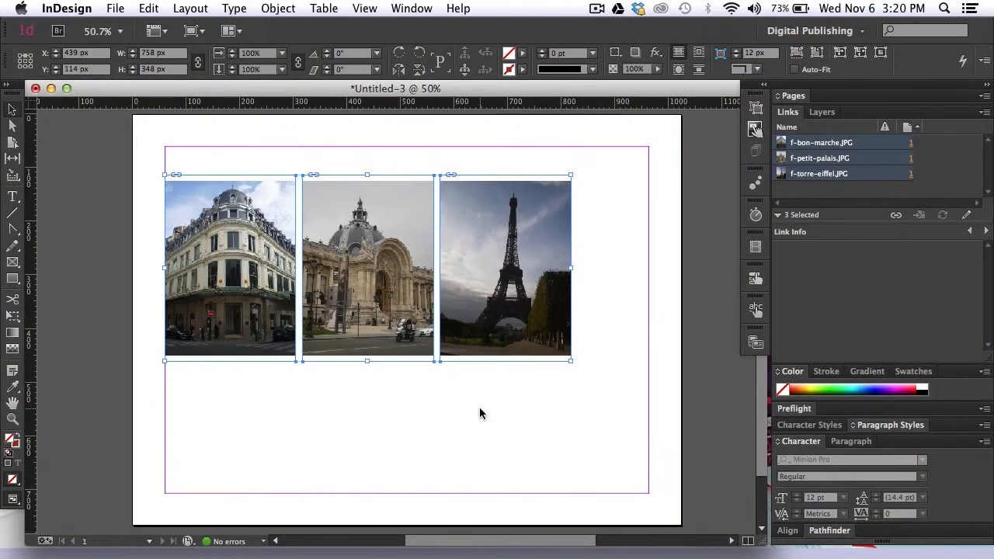
pyautogui.click(479, 408)
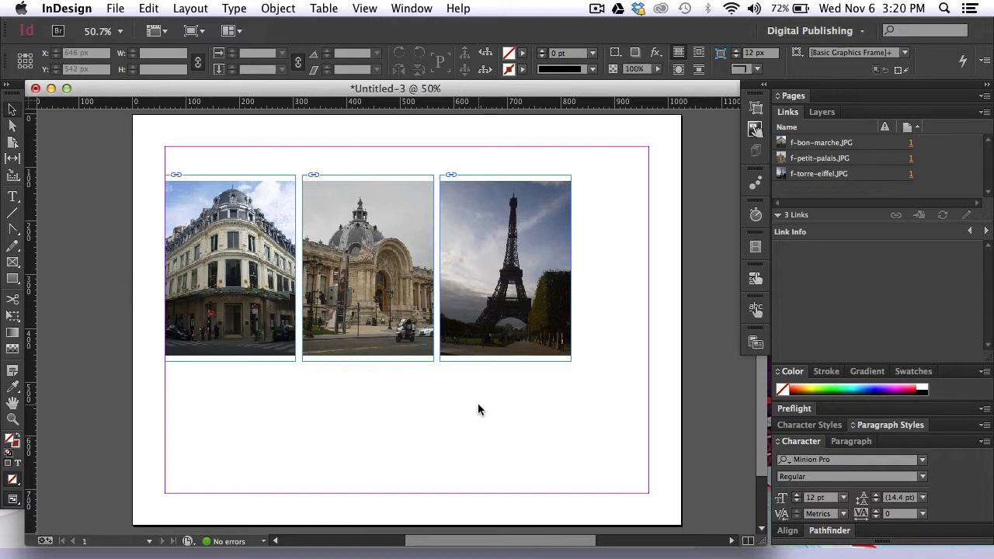
# - Place g-seta.png as a small arrow just beyond the Eiffel Tower photo, near the upper edge of the row
pyautogui.press('super+d')
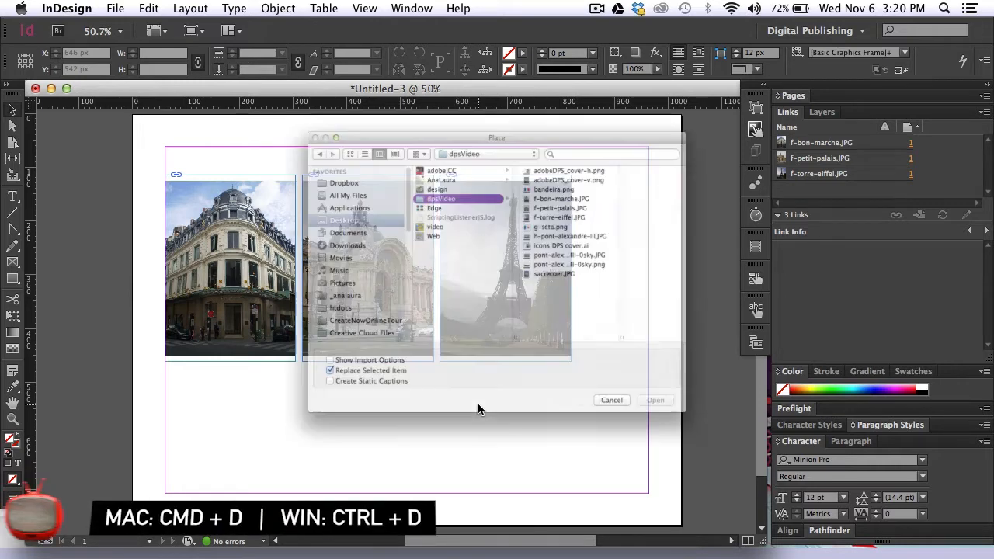
pyautogui.click(572, 207)
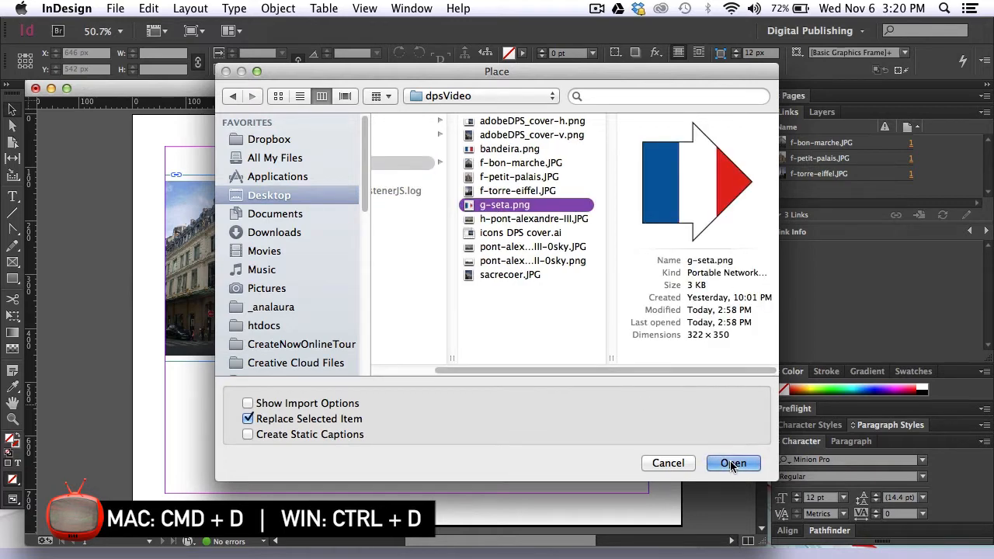
pyautogui.press('Return')
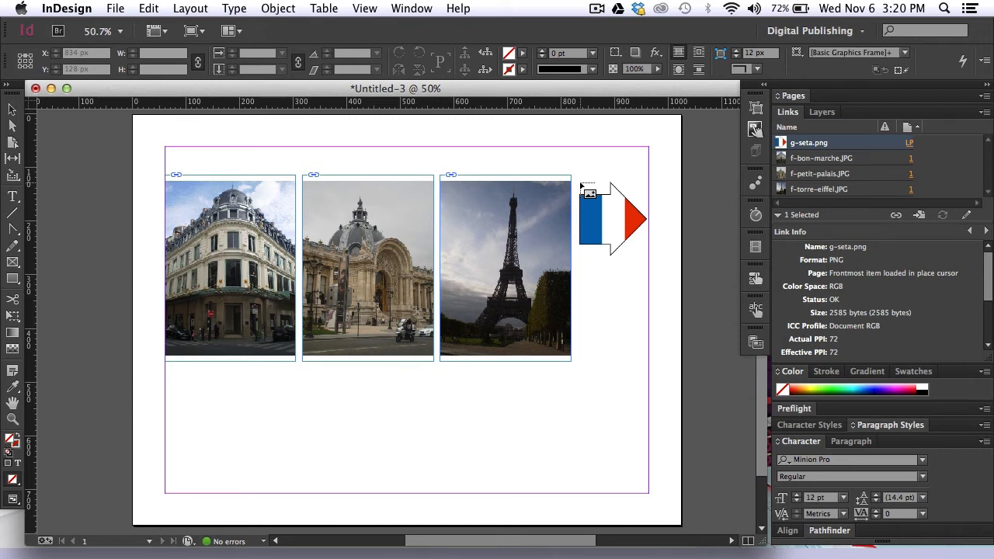
pyautogui.moveTo(580, 183); pyautogui.dragTo(597, 220)
pyautogui.click(619, 273)
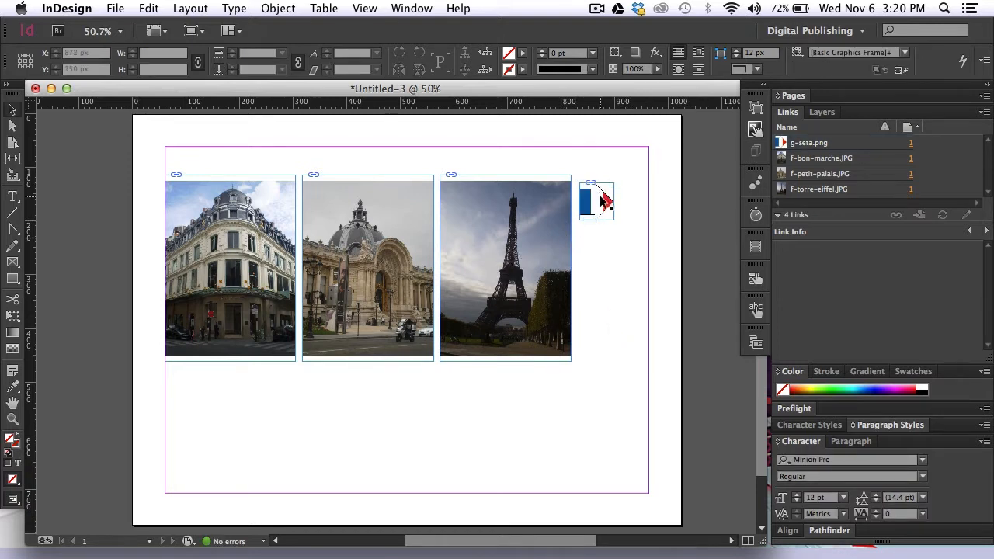
pyautogui.click(605, 208)
pyautogui.click(600, 262)
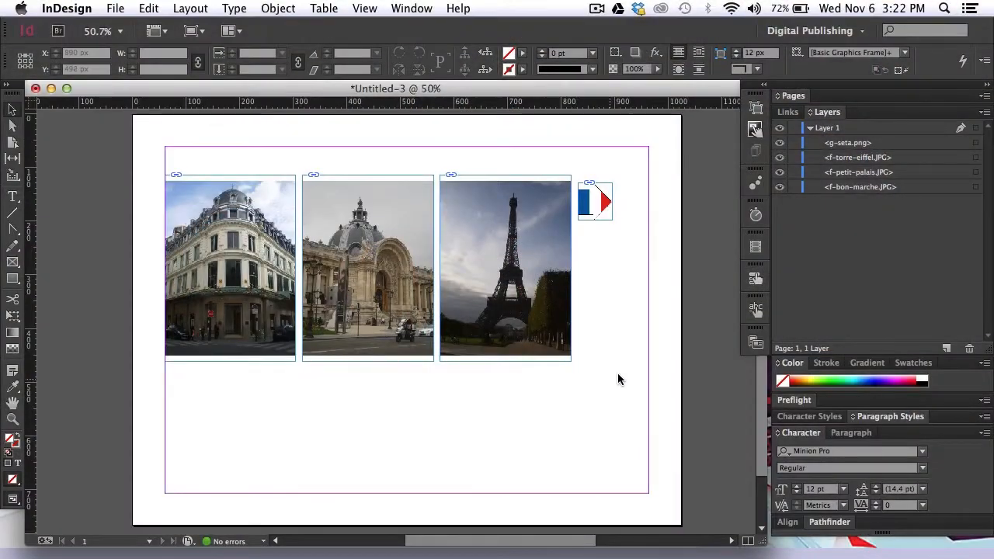
# - Group the three photos with the arrow and rename the group grupoFoto
pyautogui.moveTo(586, 314); pyautogui.dragTo(222, 202)
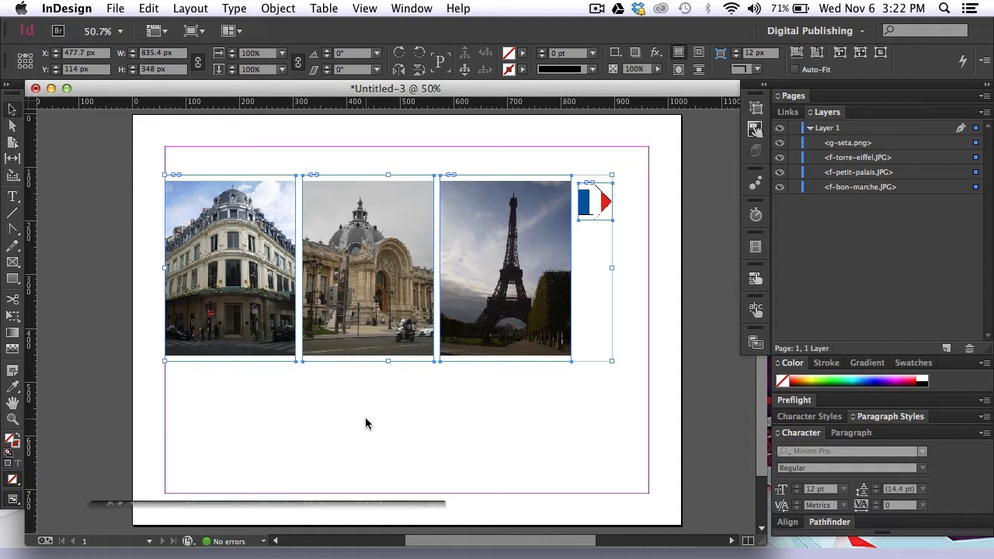
pyautogui.press('super+g')
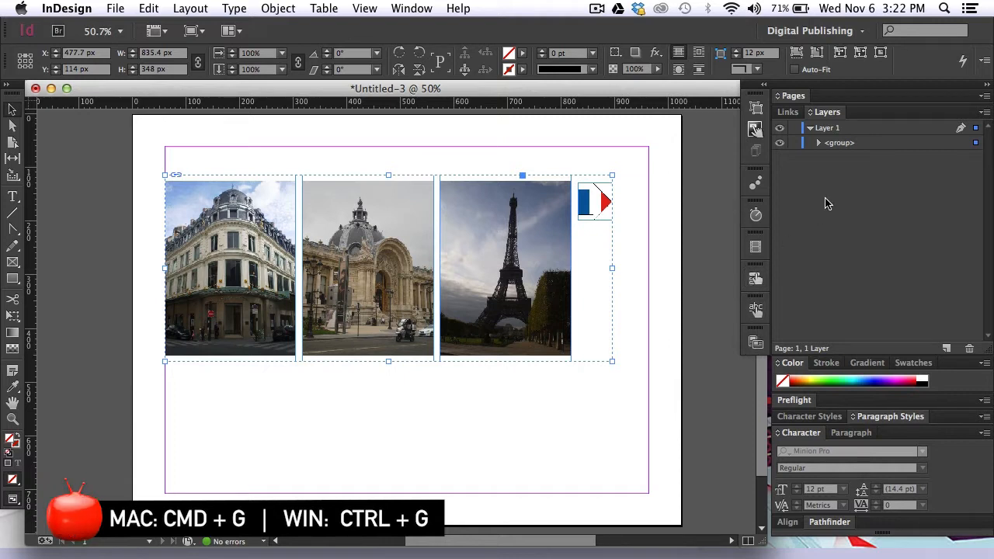
pyautogui.click(846, 150)
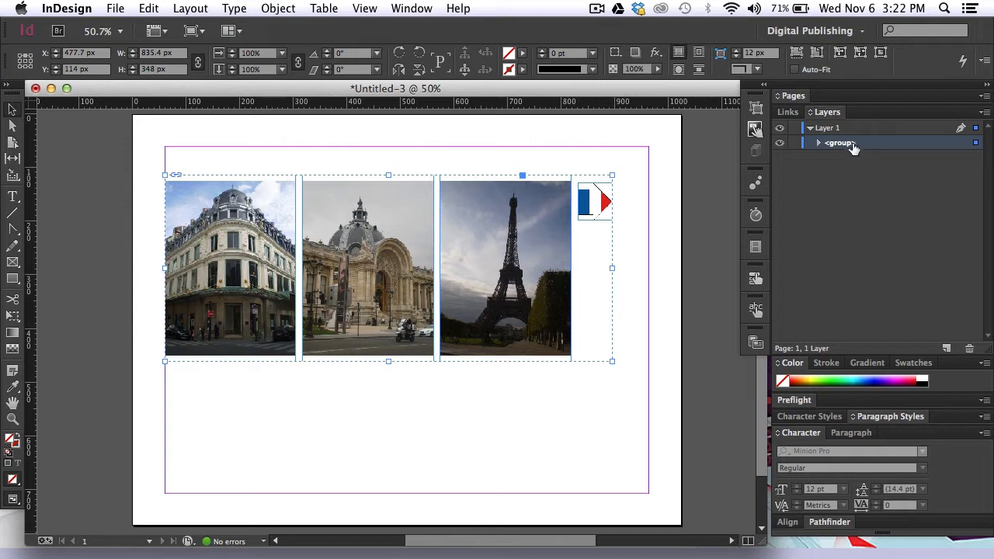
pyautogui.click(848, 148)
pyautogui.write('g')
pyautogui.press('Return')
# - Move the grupoFoto group up to the page's top margin at Y 60 px
pyautogui.click(477, 386)
pyautogui.moveTo(495, 336); pyautogui.dragTo(494, 308)
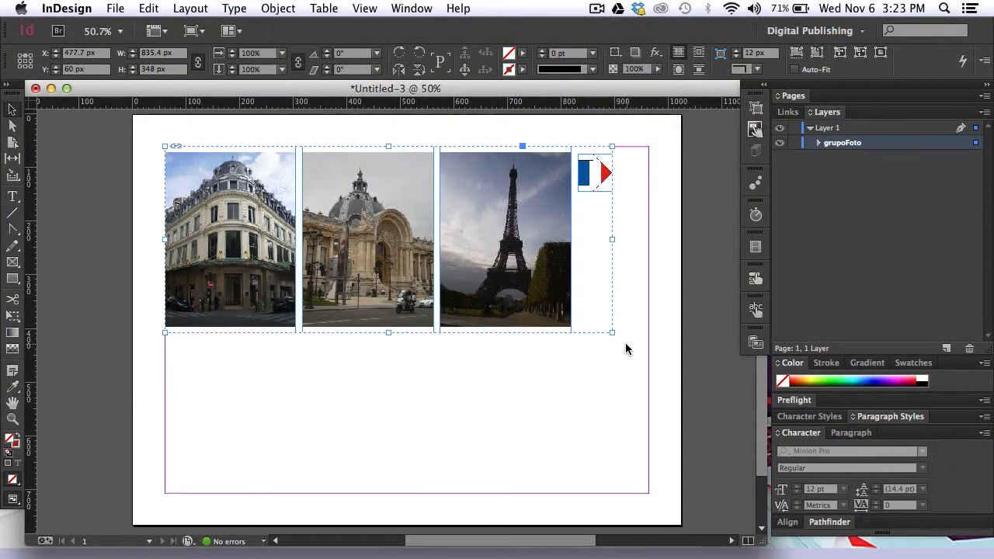
pyautogui.click(623, 346)
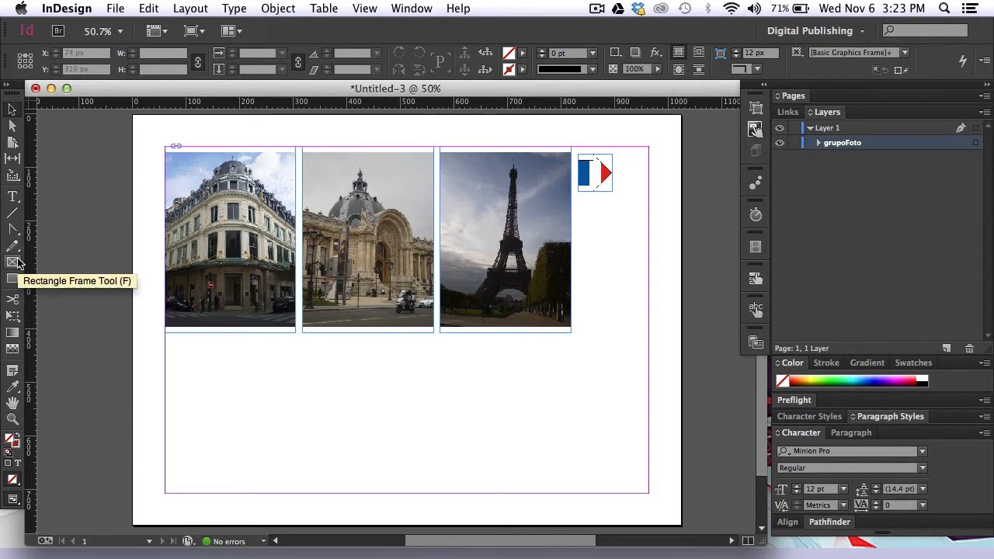
# - Draw a rectangle frame of 835.4 × 348 px covering the photo group and place it beneath grupoFoto in the stacking order
pyautogui.click(16, 263)
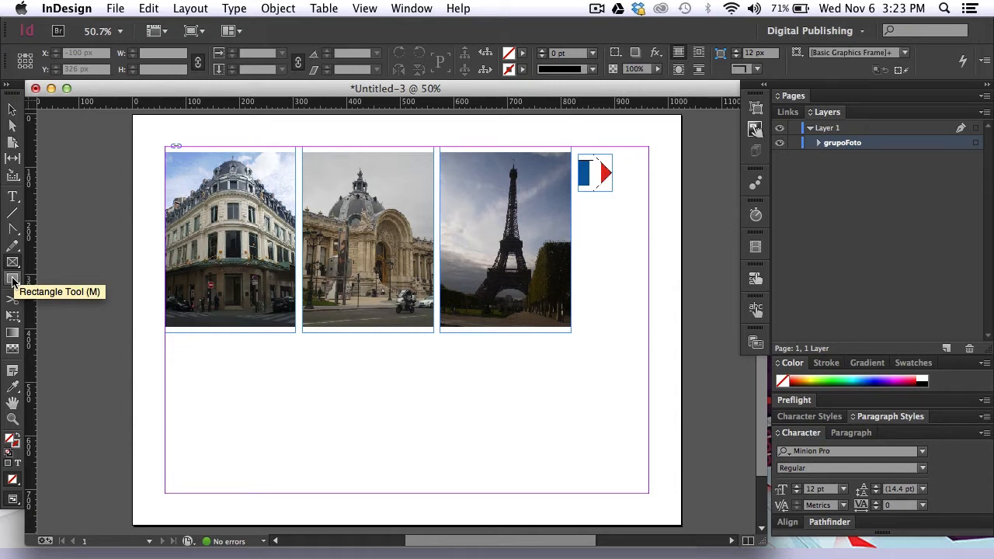
pyautogui.moveTo(166, 146); pyautogui.dragTo(613, 334)
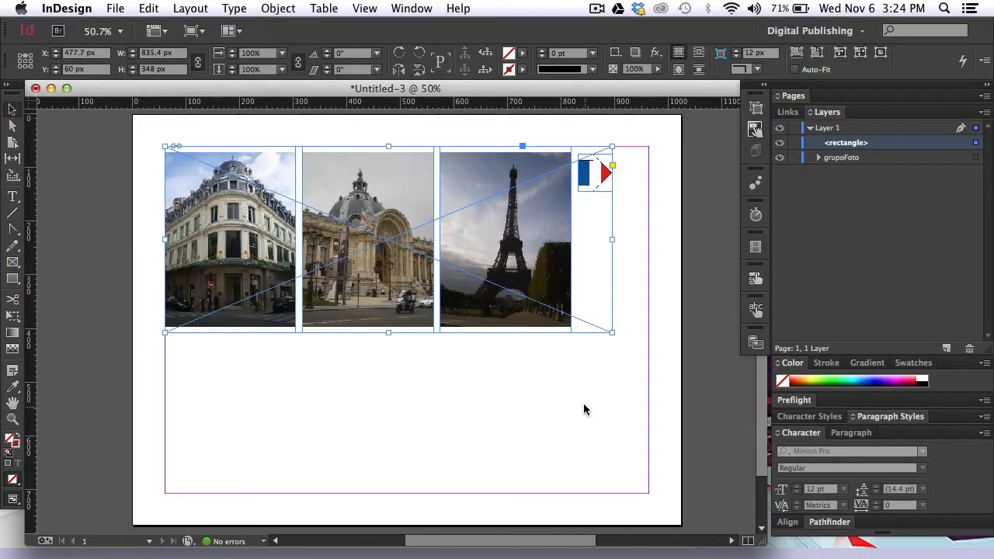
pyautogui.click(882, 151)
pyautogui.moveTo(889, 148)
pyautogui.mouseDown()
pyautogui.moveTo(886, 166)
pyautogui.moveTo(878, 162)
pyautogui.mouseUp()
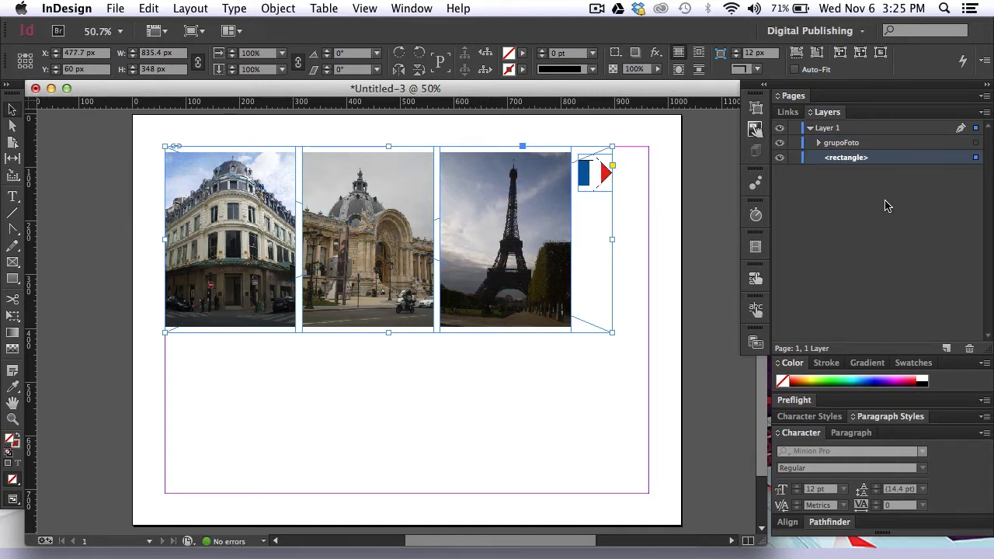
# - Cut grupoFoto, paste it into the rectangle frame, and expand the frame's contents in the layer list
pyautogui.click(942, 144)
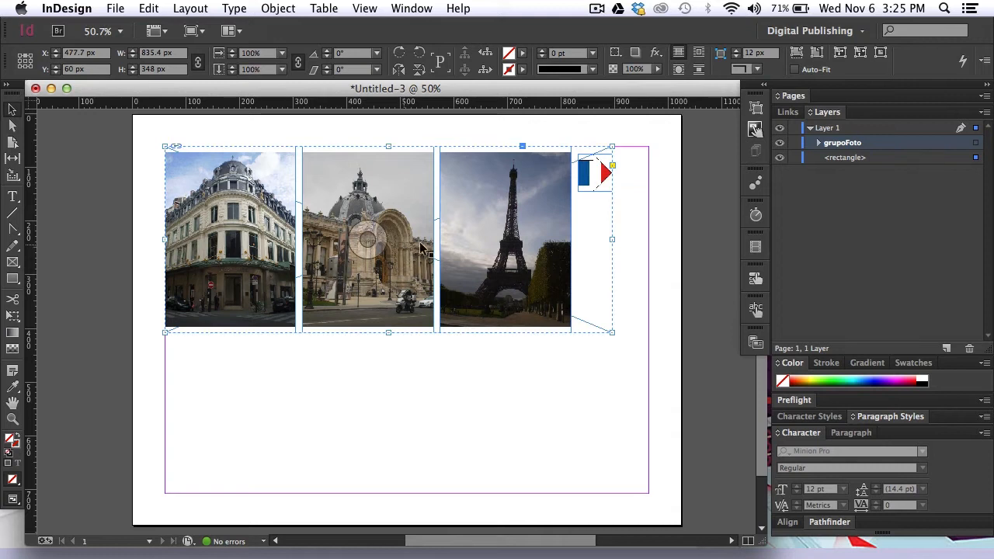
pyautogui.click(976, 148)
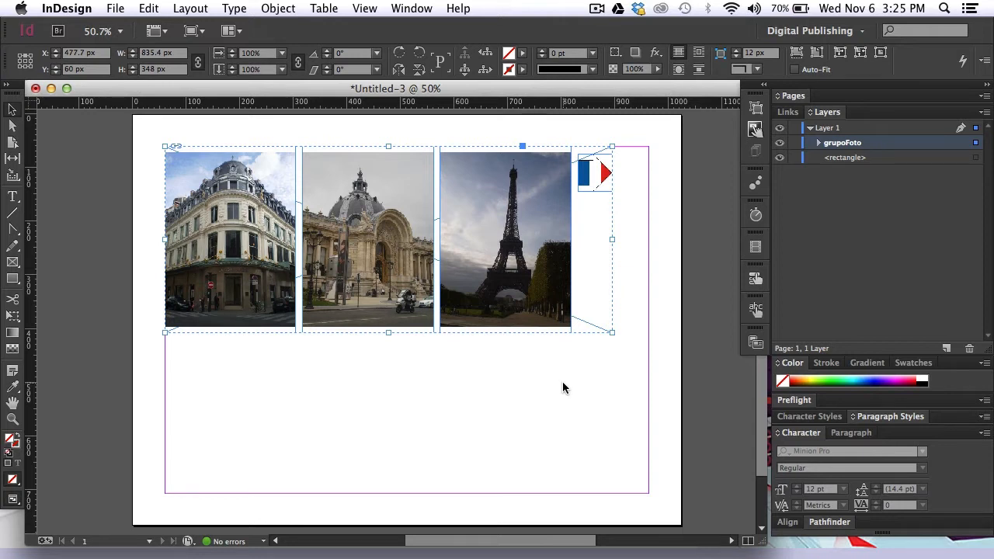
pyautogui.press('super+x')
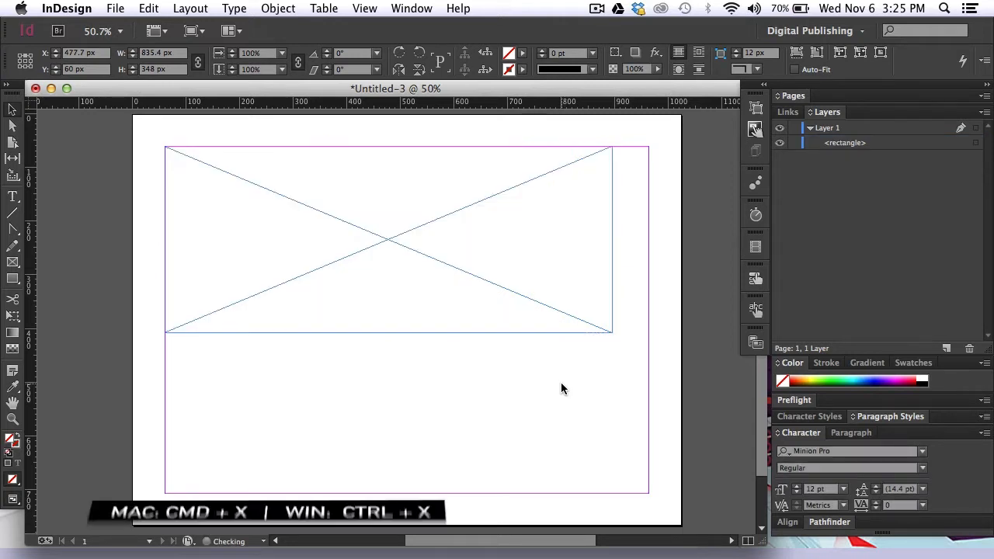
pyautogui.rightClick(528, 310)
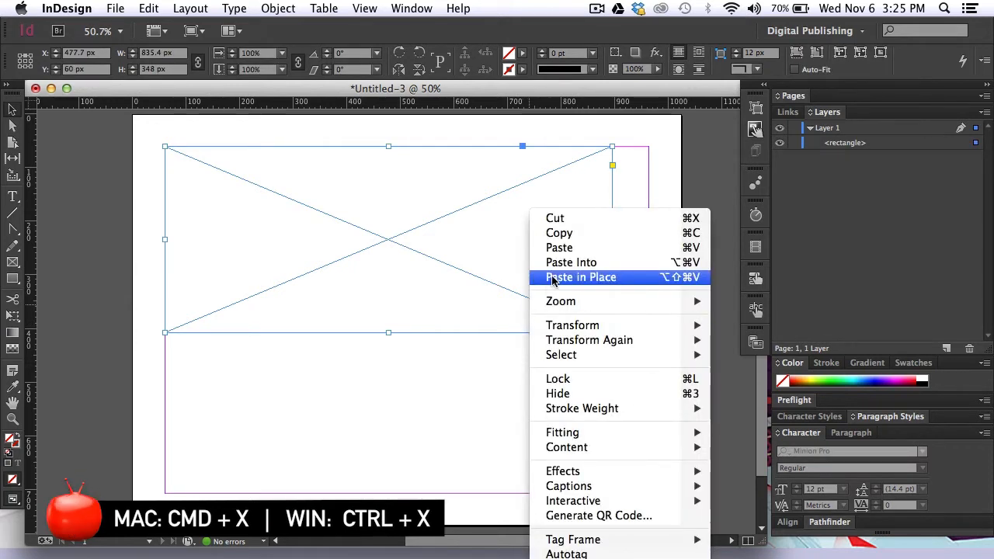
pyautogui.click(611, 264)
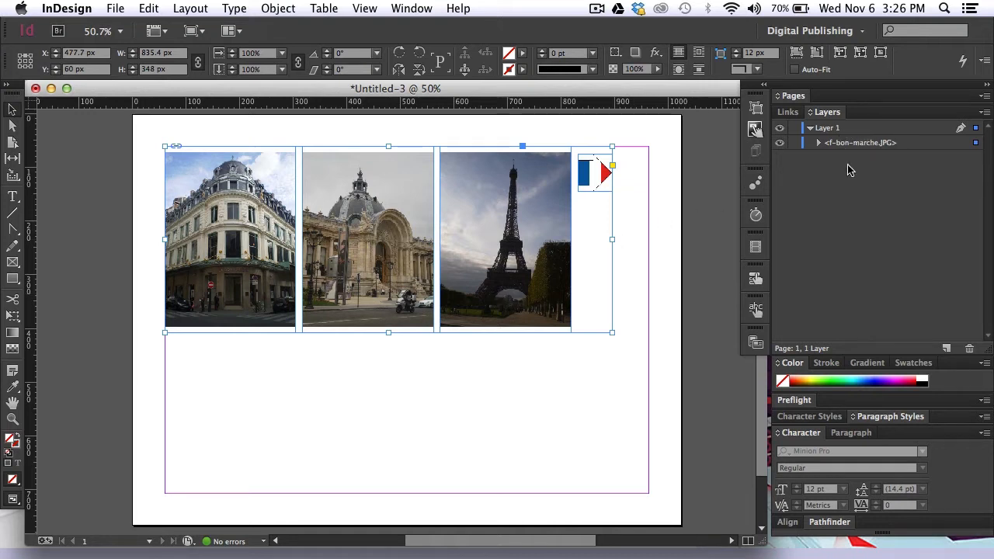
pyautogui.click(819, 144)
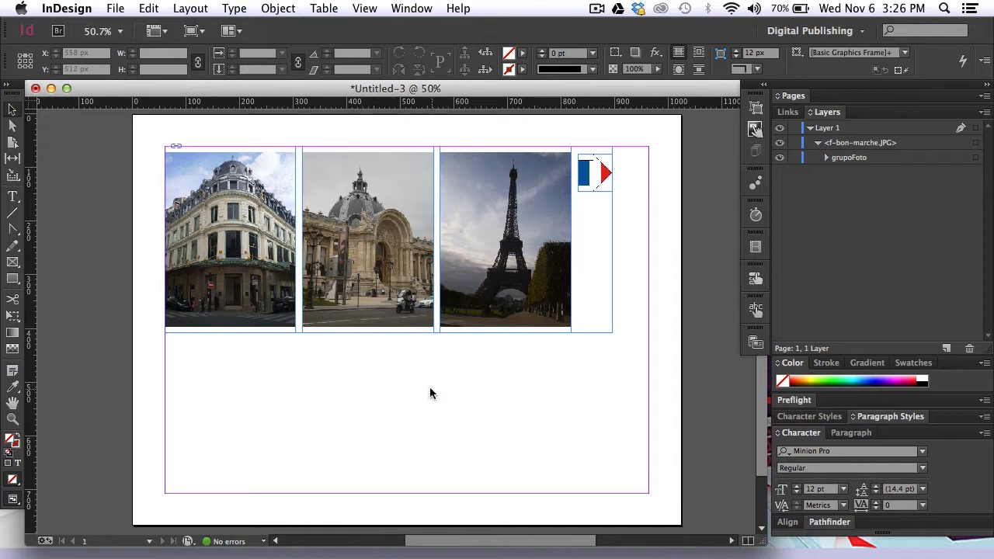
# - Slide the photo group leftward inside its frame until the first photo is hidden, keeping the frame in place
pyautogui.click(422, 288)
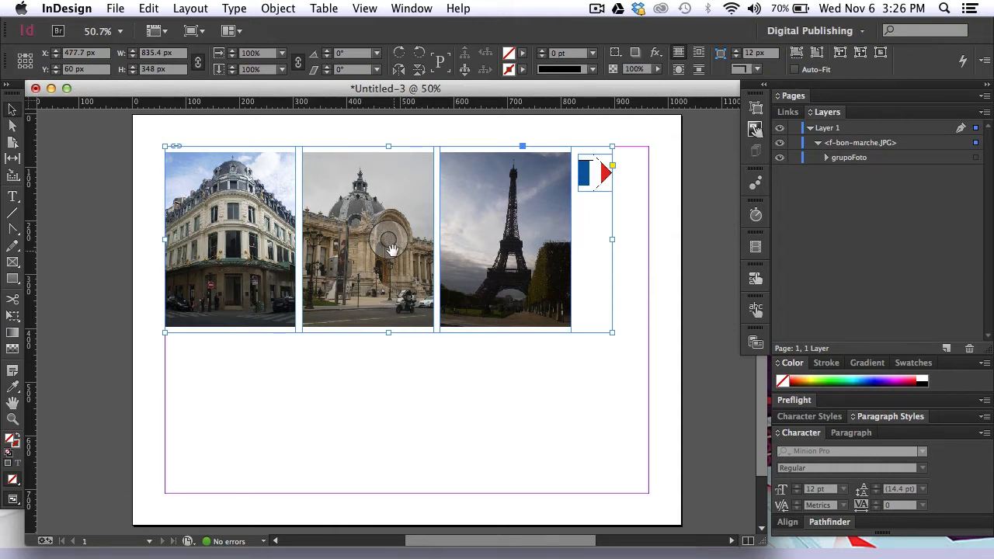
pyautogui.moveTo(391, 247); pyautogui.dragTo(394, 254)
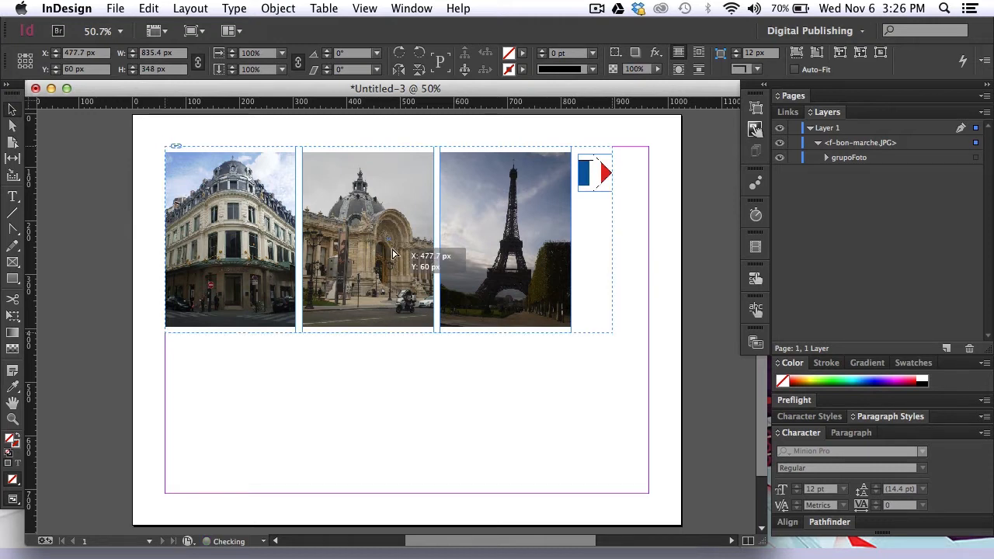
pyautogui.moveTo(393, 251); pyautogui.dragTo(188, 267)
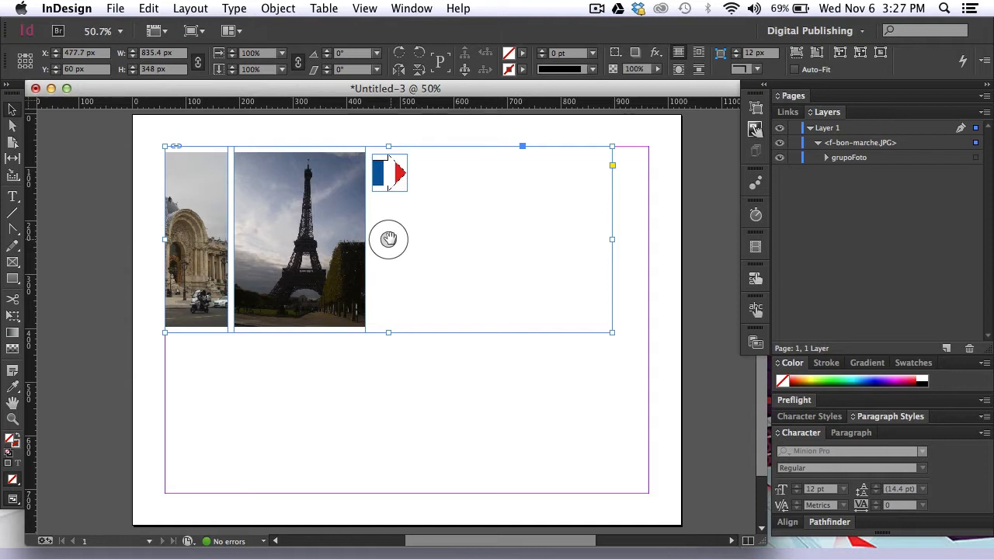
# - Slide the photo group farther left inside its frame until only the arrow remains within it, and deselect the frame
pyautogui.moveTo(388, 239); pyautogui.dragTo(184, 280)
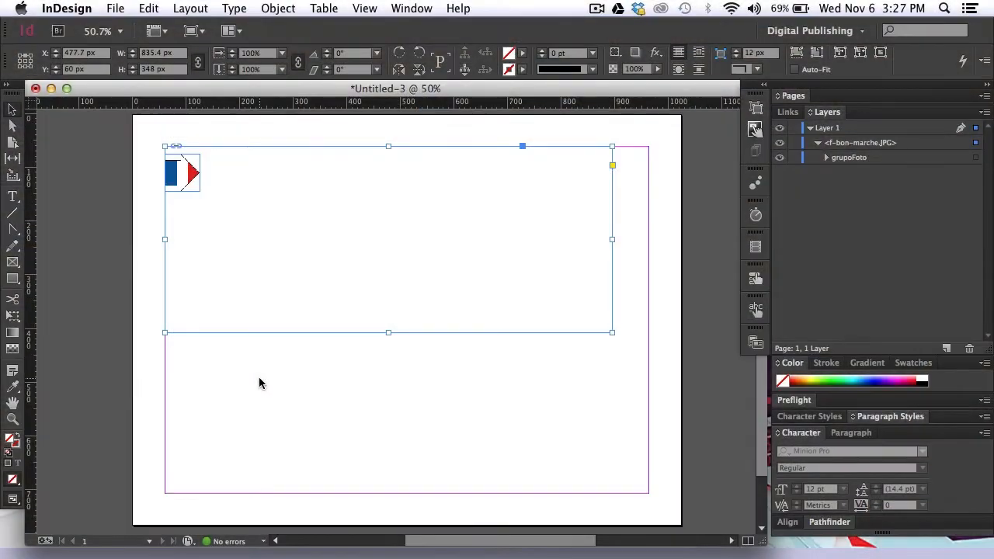
pyautogui.click(259, 377)
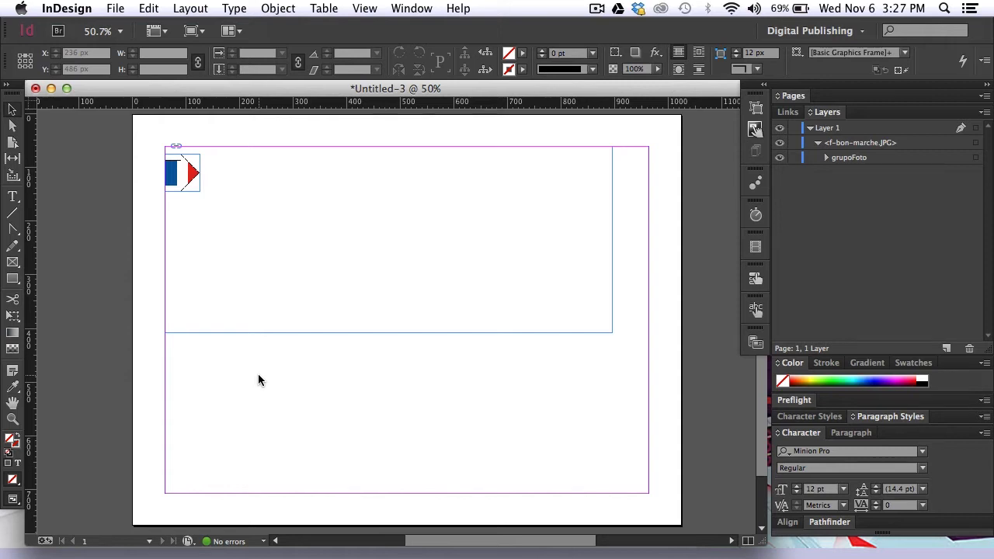
# - Make the photo frame a scrollable frame with Horizontal direction, hidden scroll indicators, Use Document Position and Vector export format
pyautogui.click(756, 131)
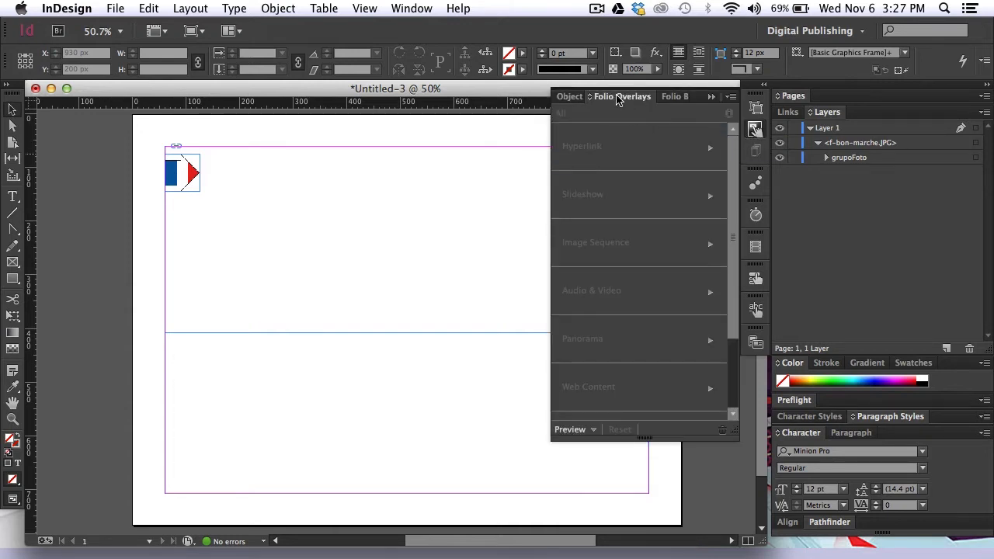
pyautogui.click(474, 237)
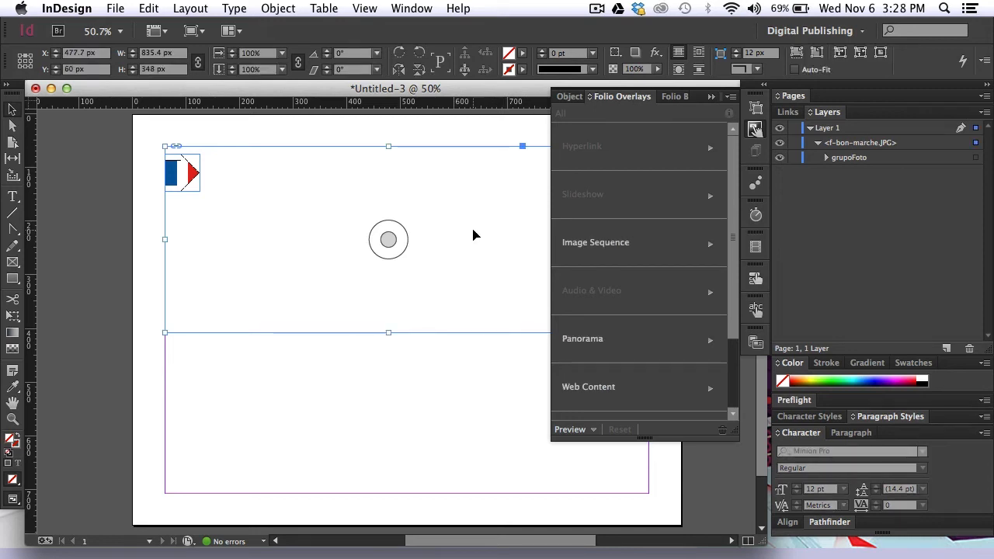
pyautogui.scroll(-2, 651, 339)
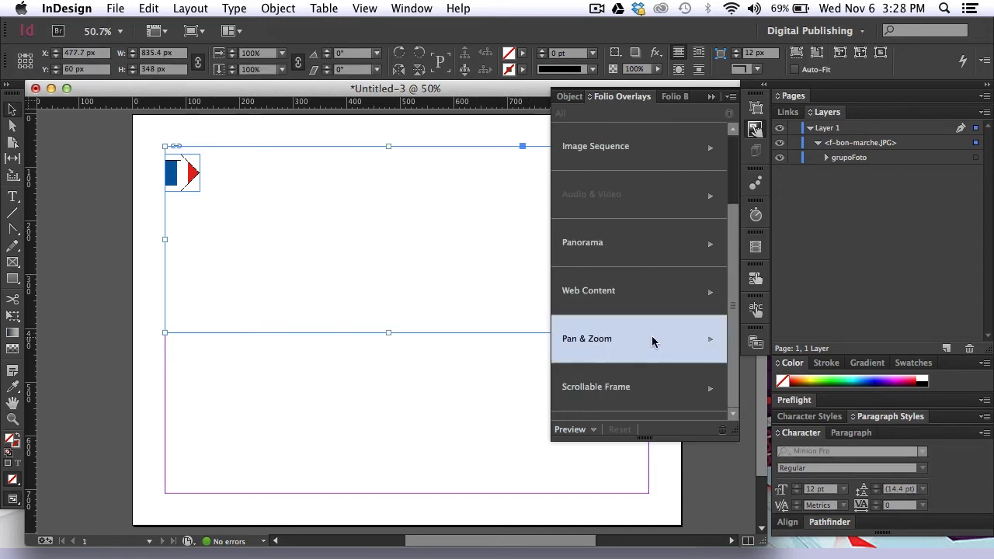
pyautogui.click(631, 395)
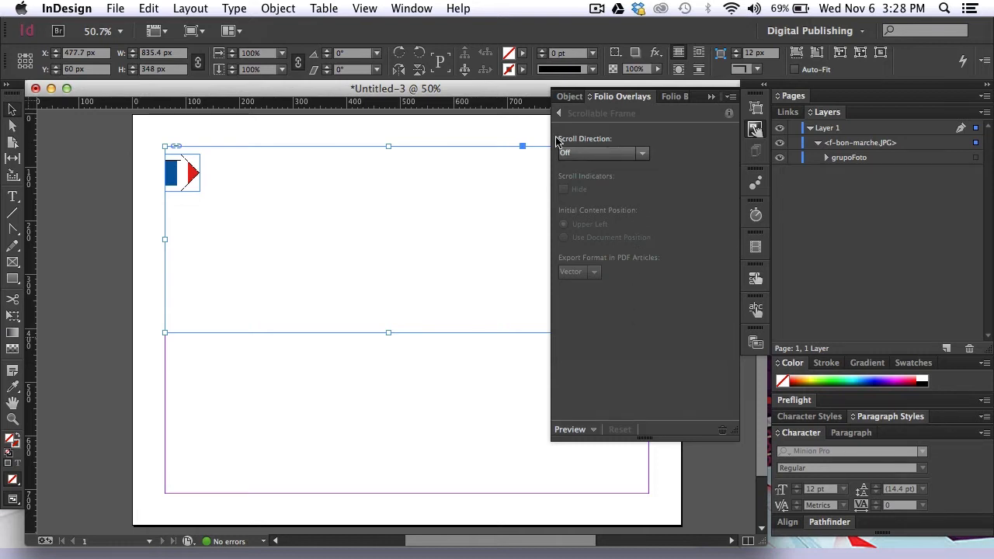
pyautogui.click(642, 157)
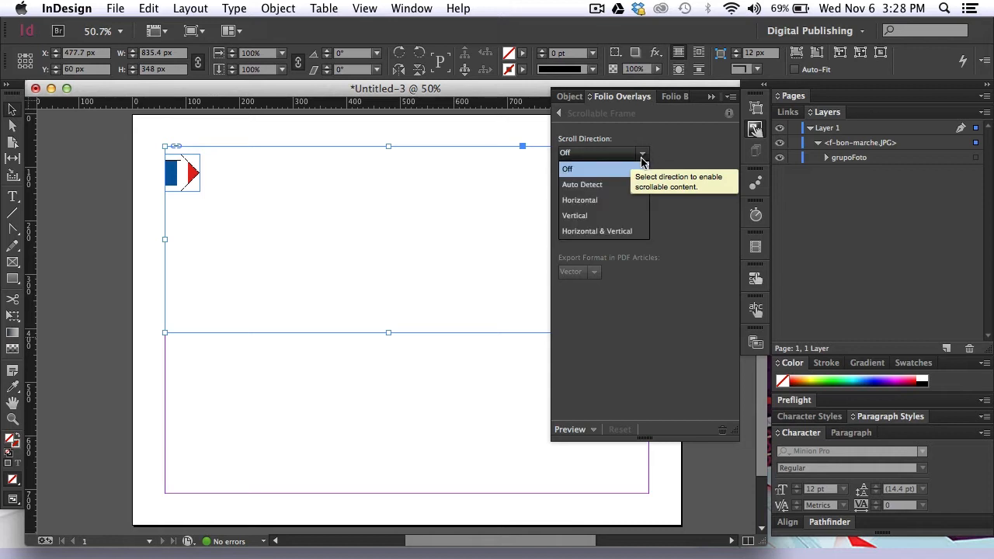
pyautogui.click(605, 200)
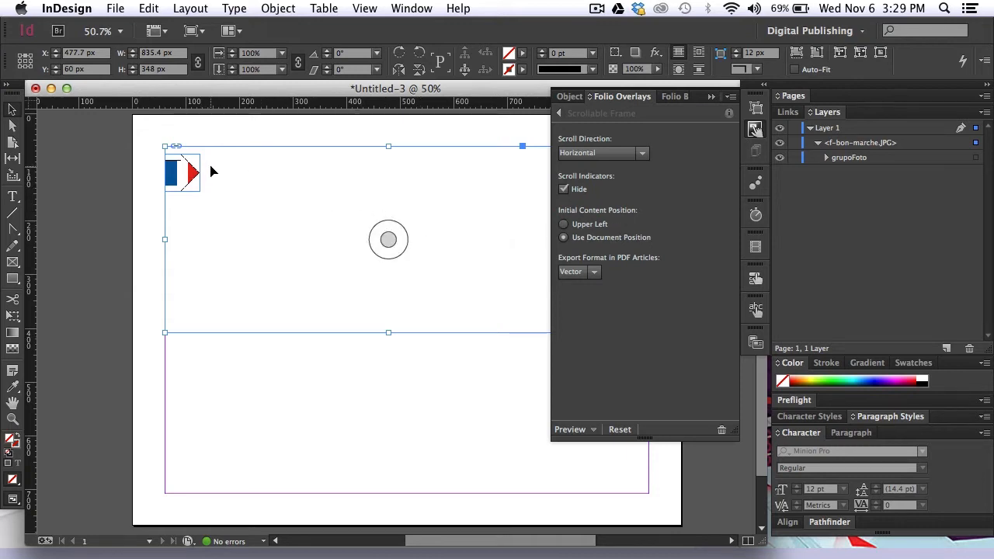
pyautogui.click(594, 273)
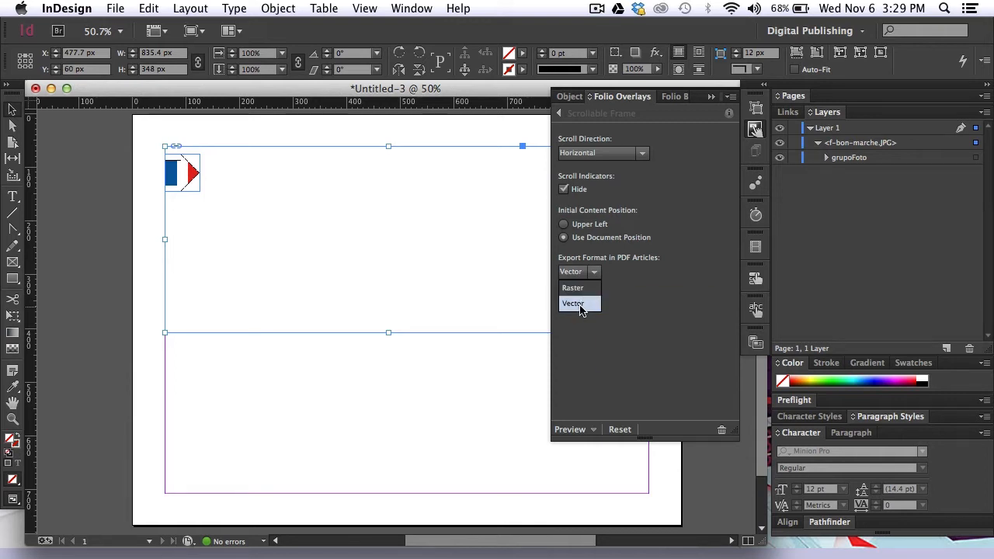
pyautogui.click(585, 306)
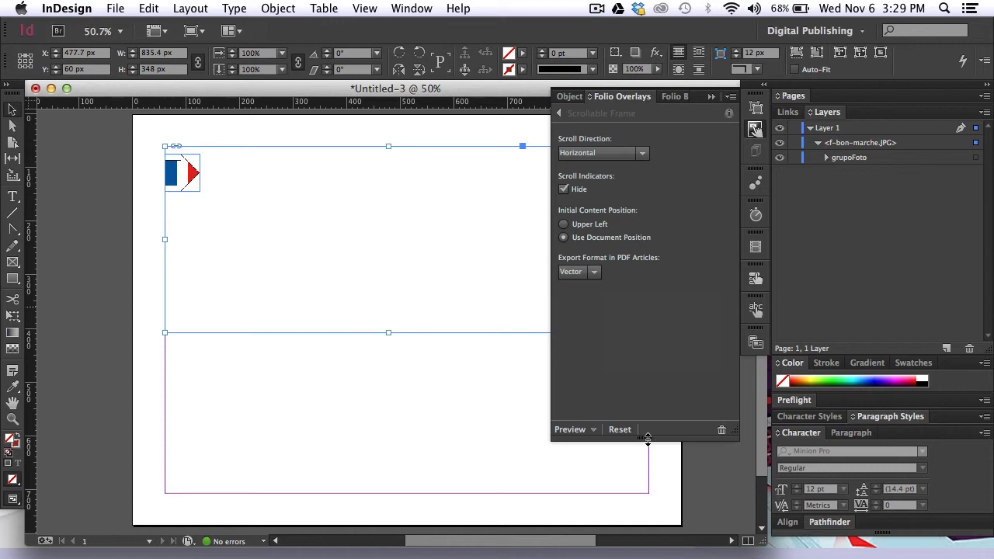
# - Preview the page on the desktop in Adobe Content Viewer and pull the arrow rightward to test the scrollable frame
pyautogui.click(588, 431)
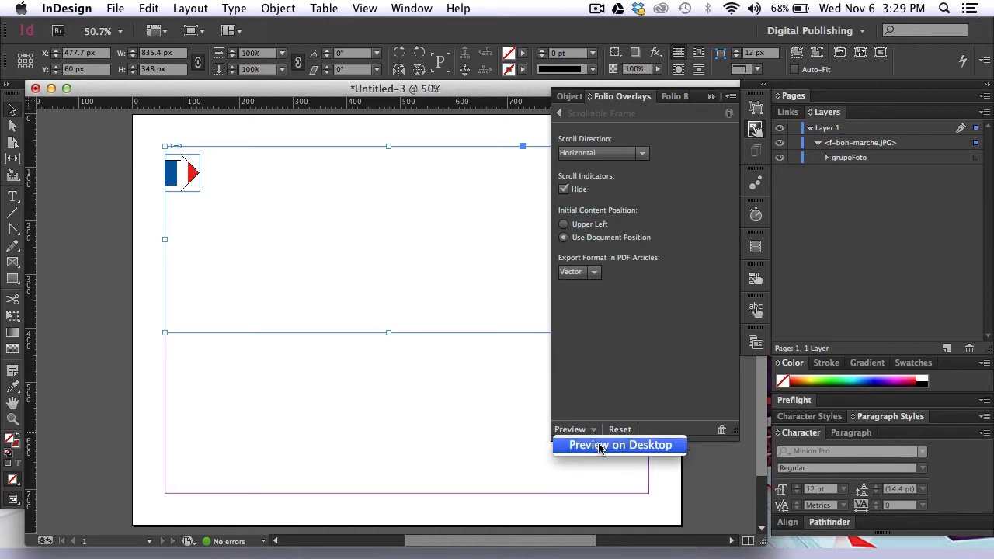
pyautogui.click(599, 447)
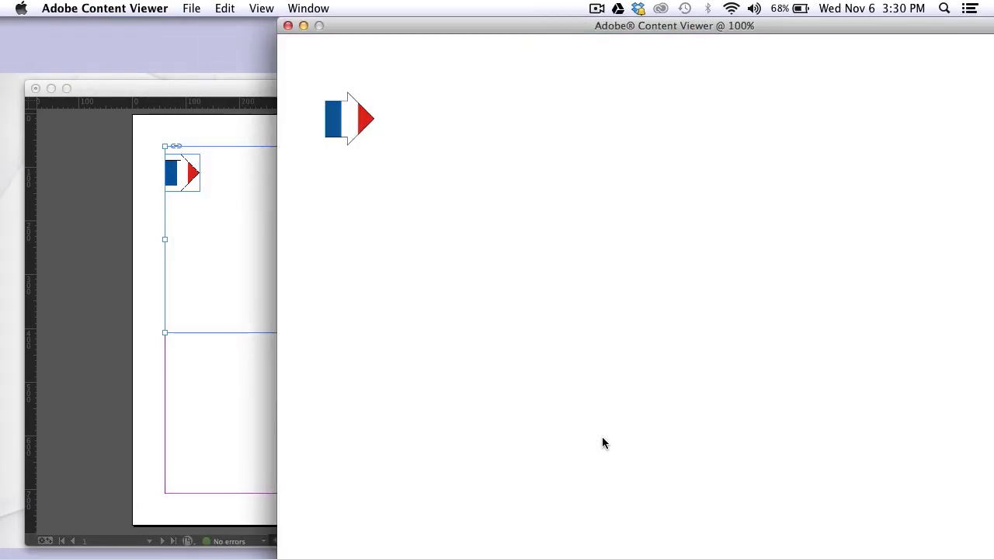
pyautogui.moveTo(566, 26); pyautogui.dragTo(449, 17)
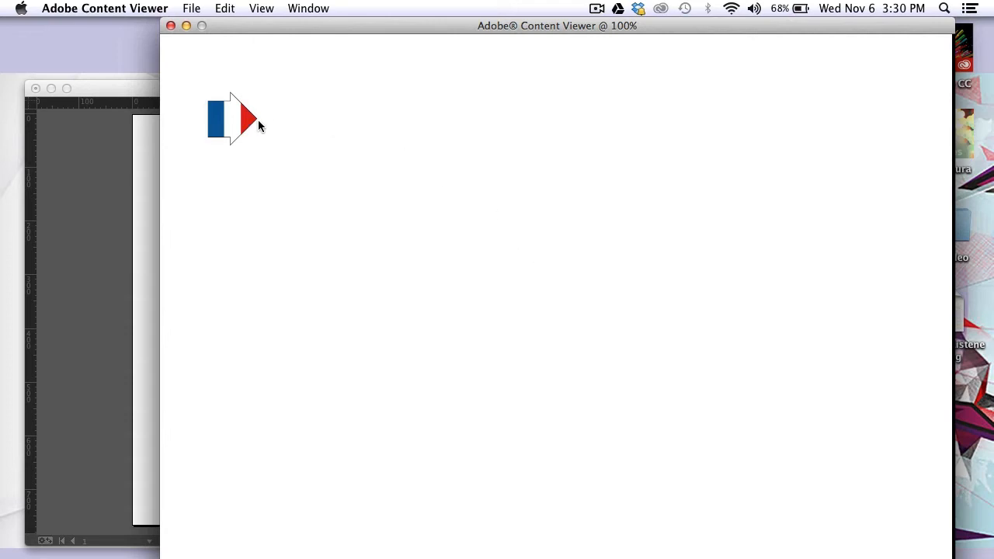
pyautogui.moveTo(243, 116); pyautogui.dragTo(858, 126)
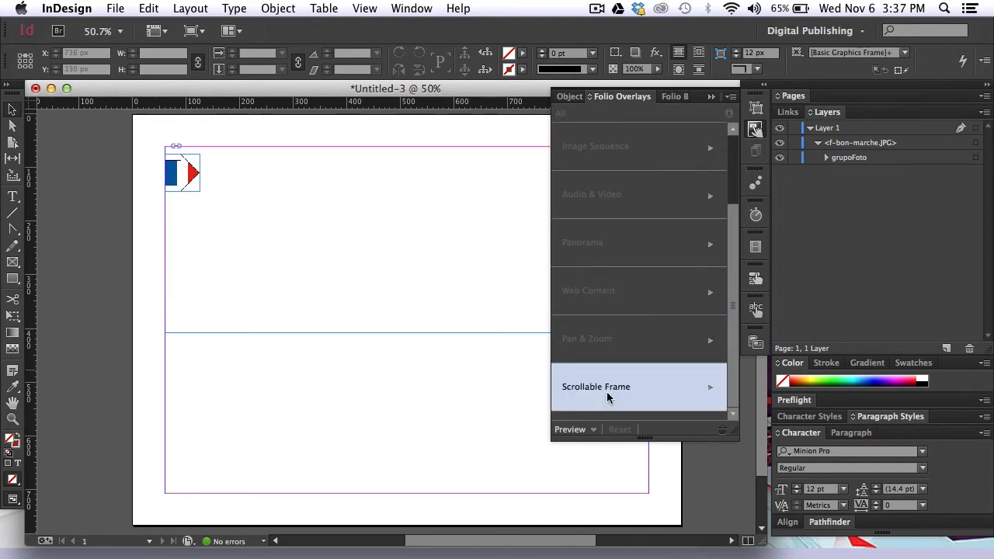
# - Preview the page on the connected iPad
pyautogui.click(594, 431)
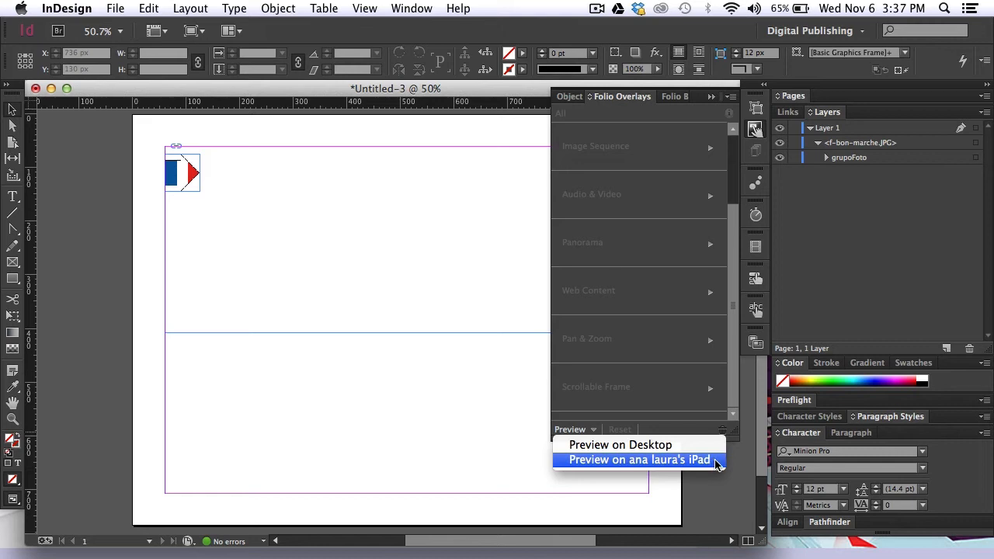
pyautogui.click(640, 460)
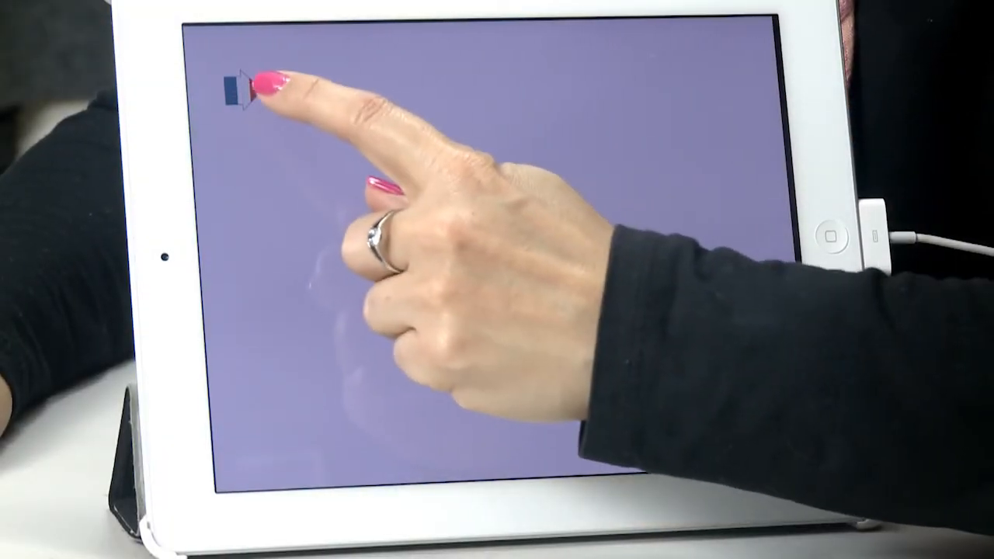
pyautogui.moveTo(253, 78); pyautogui.dragTo(706, 133)
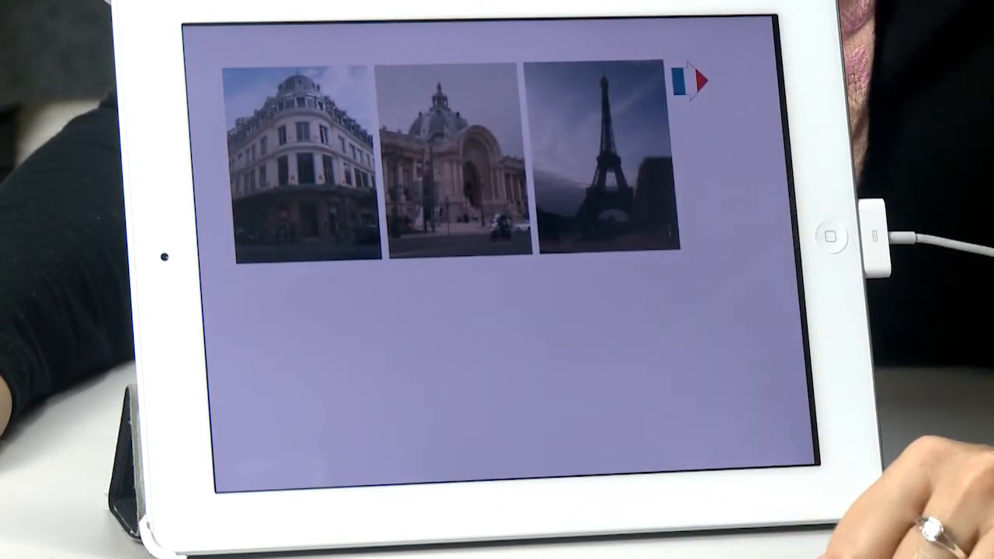
pyautogui.moveTo(694, 80); pyautogui.dragTo(215, 111)
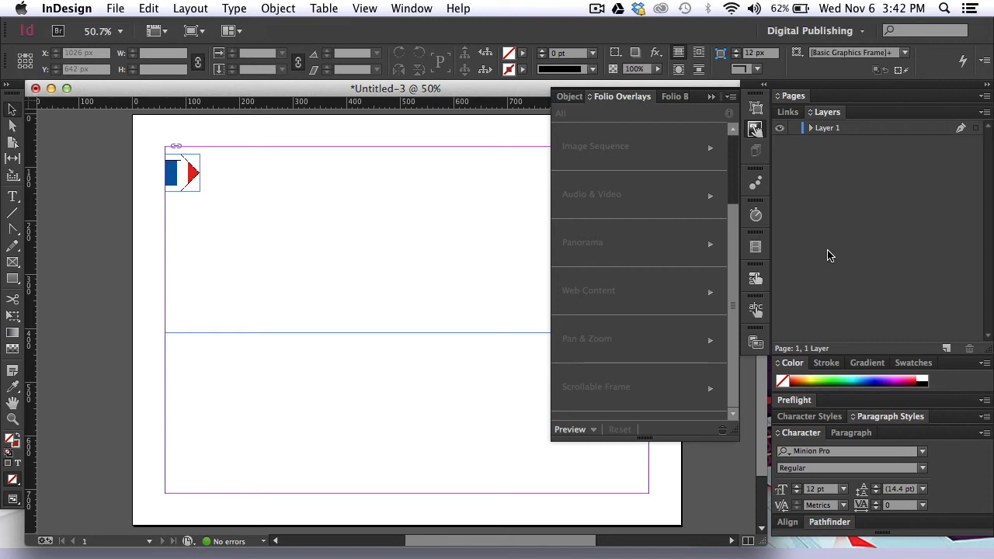
# - Create a new layer and move it below Layer 1 in the stacking order
pyautogui.click(947, 348)
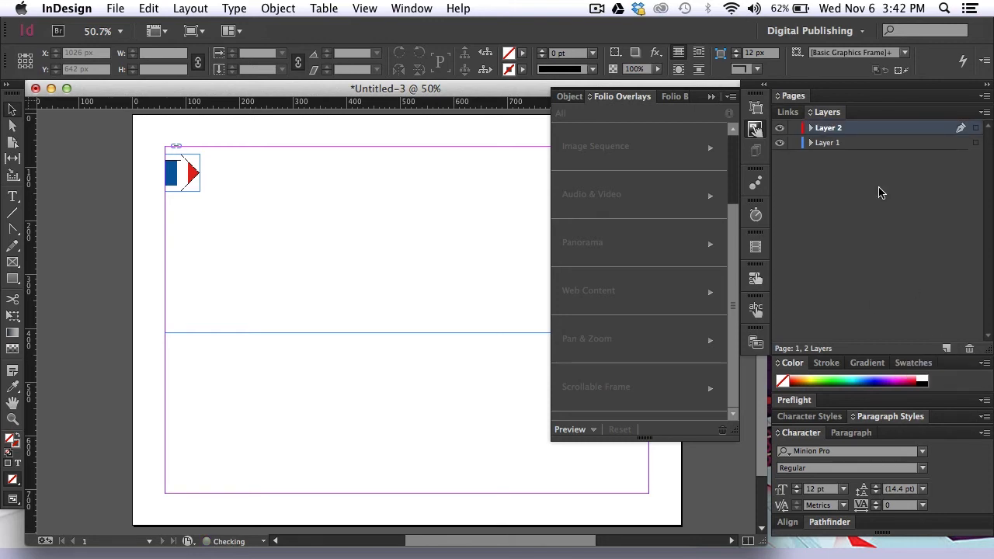
pyautogui.moveTo(843, 130); pyautogui.dragTo(828, 151)
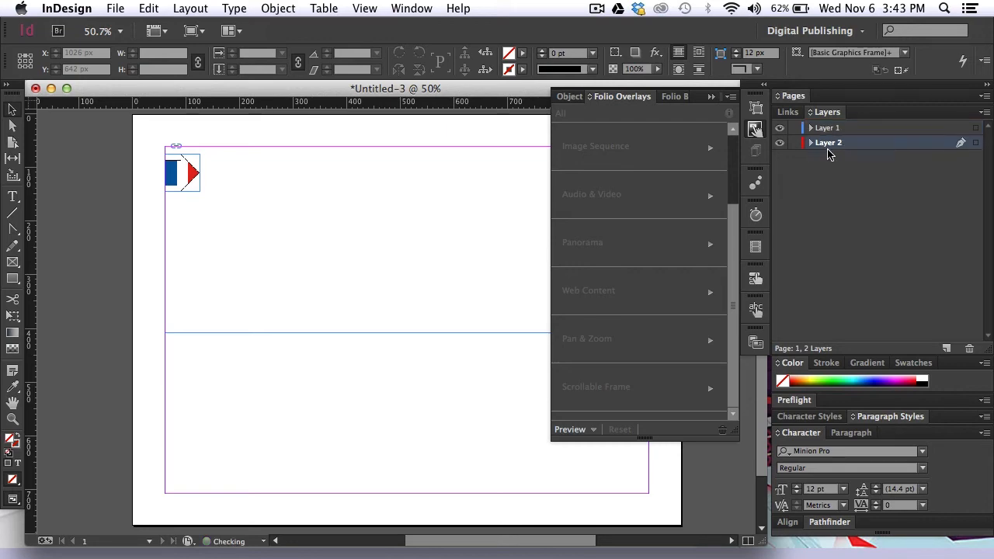
# - Place h-pont-alexandre-III.JPG from the dpsVideo folder on the new layer as a background photo covering the whole page
pyautogui.press('super+d')
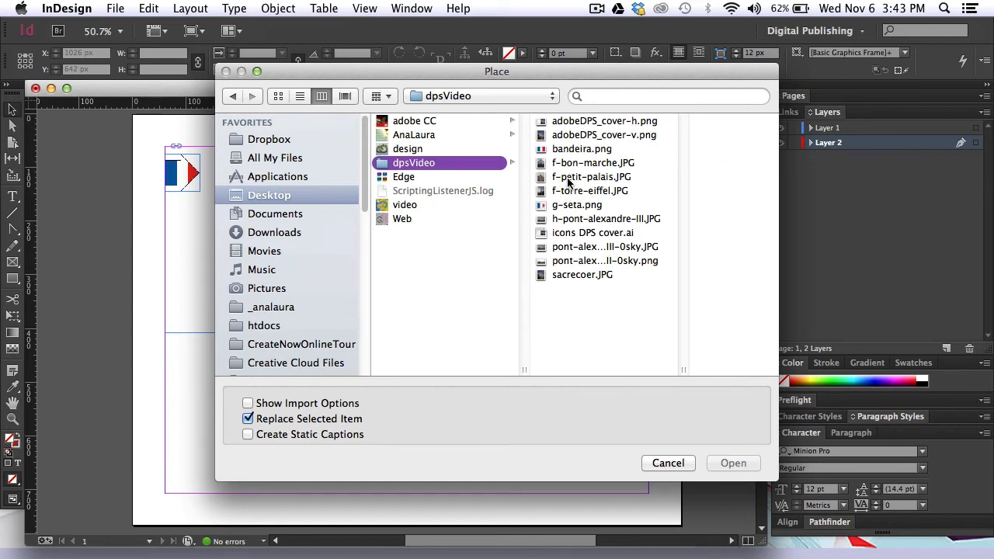
pyautogui.click(577, 221)
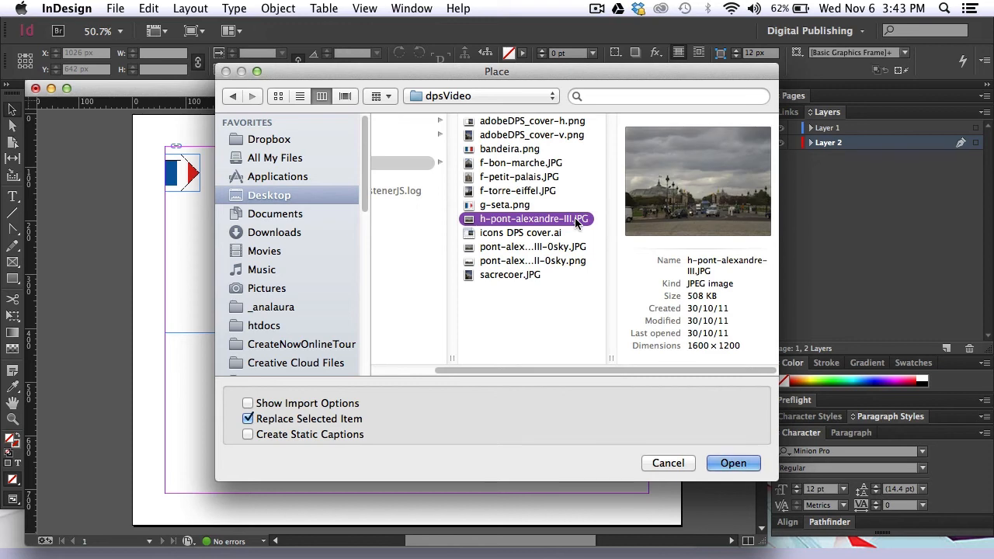
pyautogui.click(733, 463)
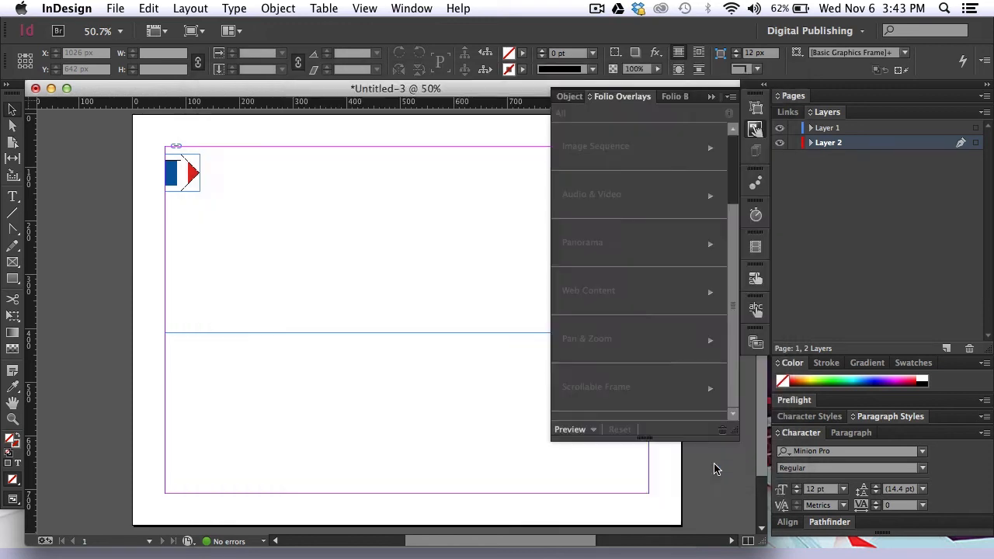
pyautogui.moveTo(217, 182); pyautogui.dragTo(681, 499)
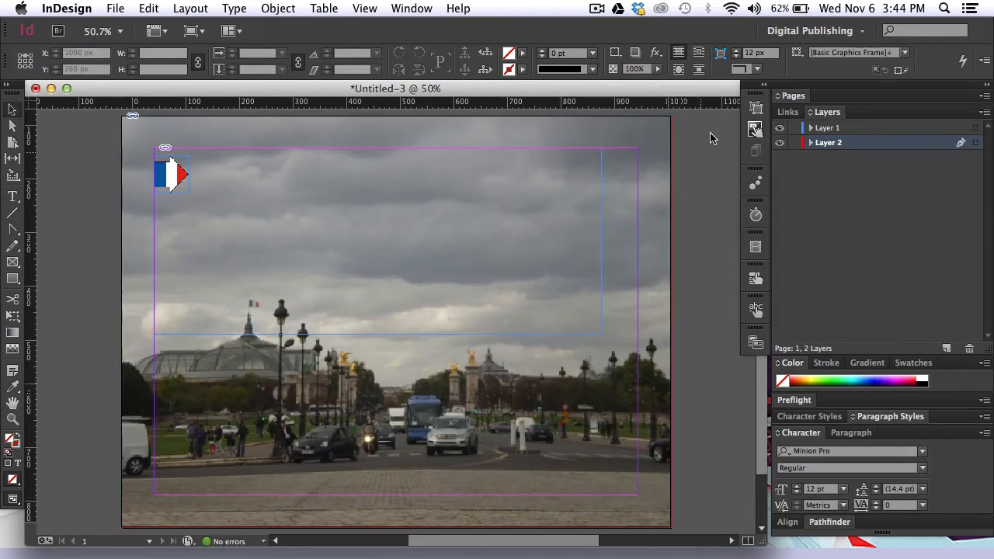
# - Preview the page with its background photo on the desktop and pull the arrow across to slide out the Paris photos
pyautogui.click(755, 129)
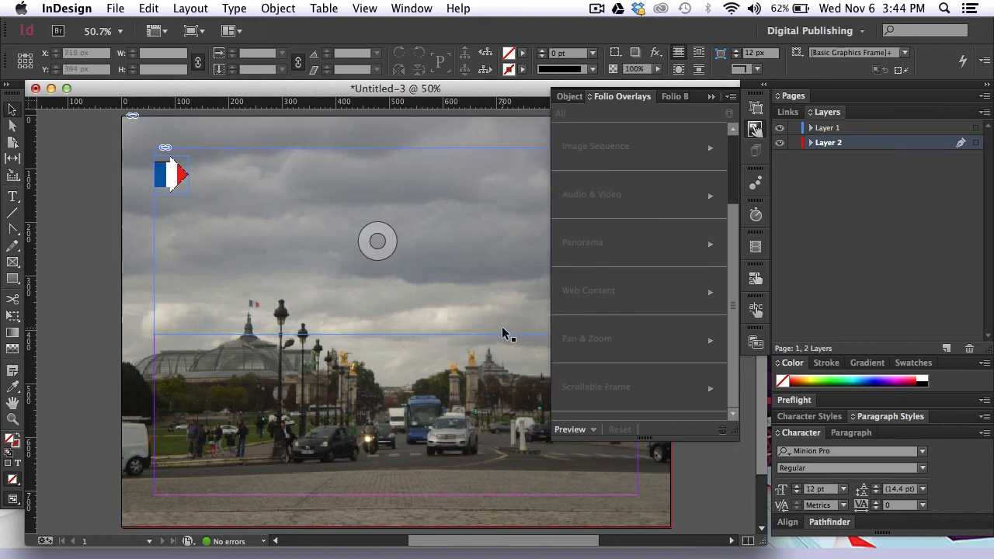
pyautogui.click(595, 431)
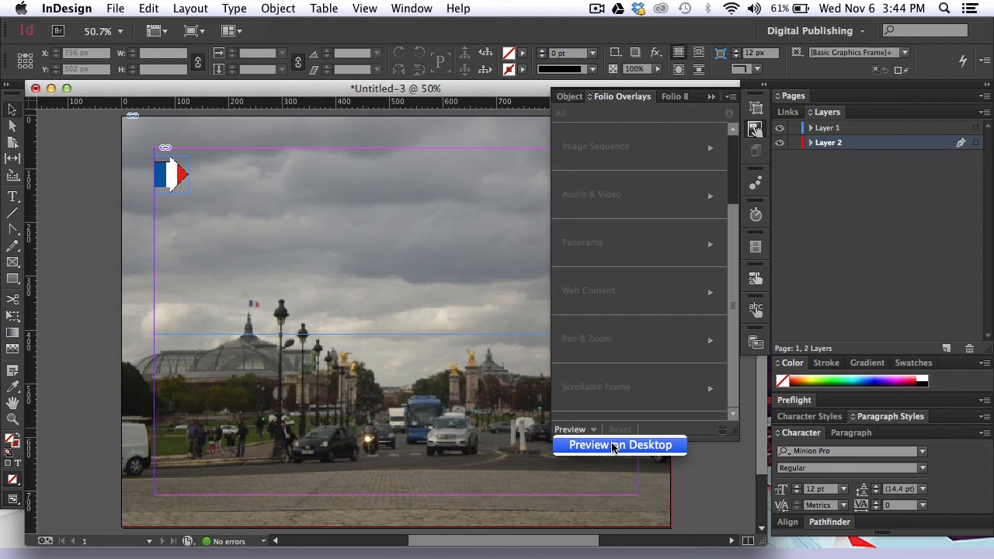
pyautogui.click(664, 447)
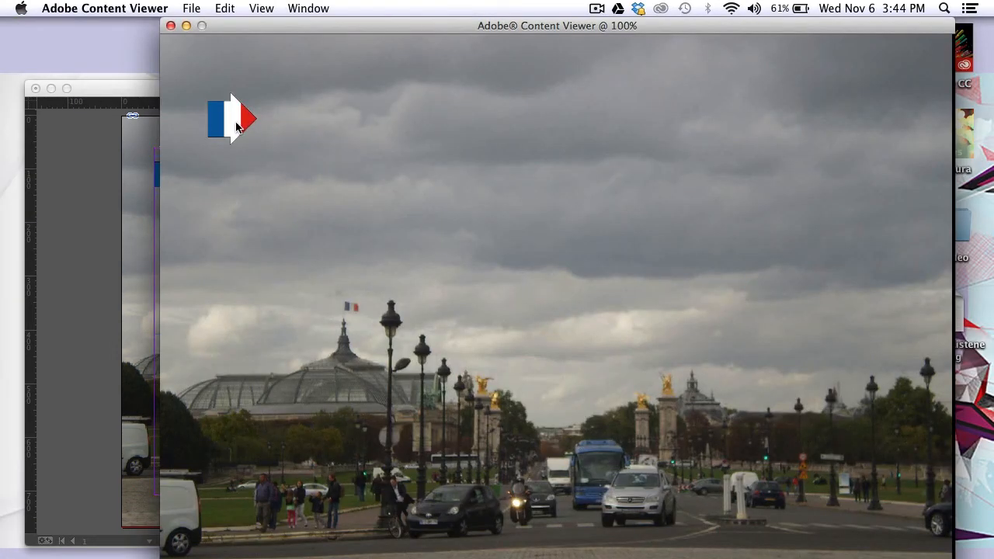
pyautogui.moveTo(237, 127); pyautogui.dragTo(871, 126)
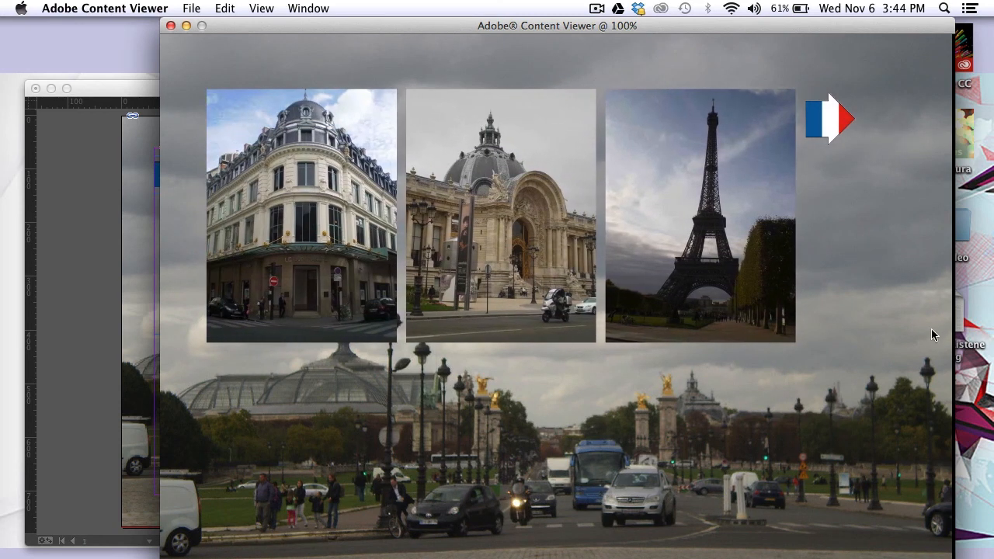